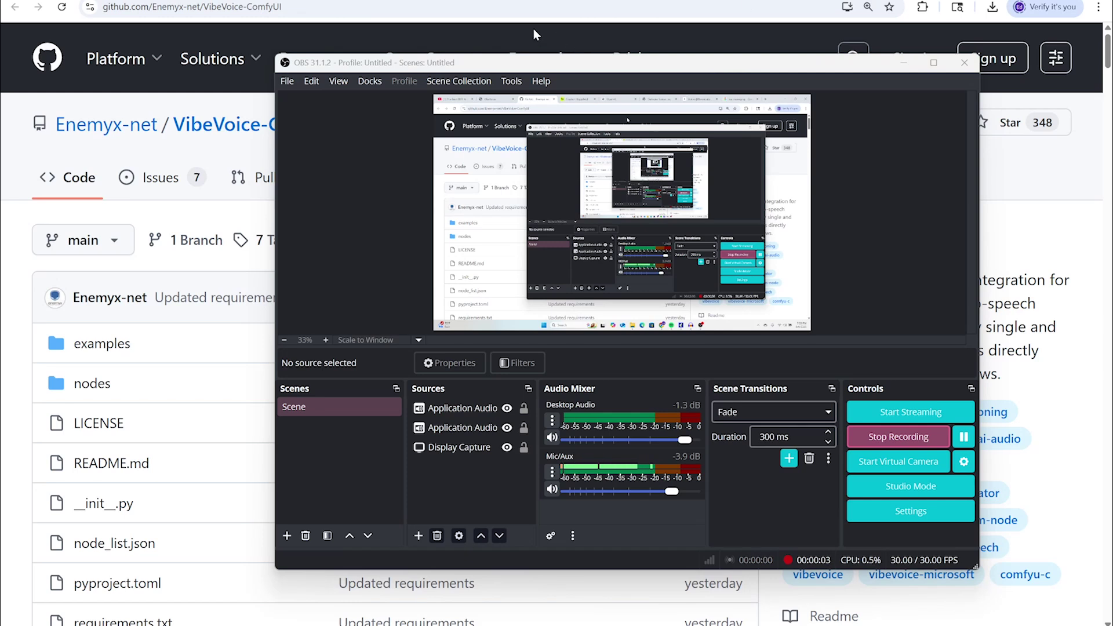
Move the OBS recorder aside so the VibeVoice-ComfyUI GitHub repository page is in front.
{"action": "left_click", "coordinate": [268, 30]}
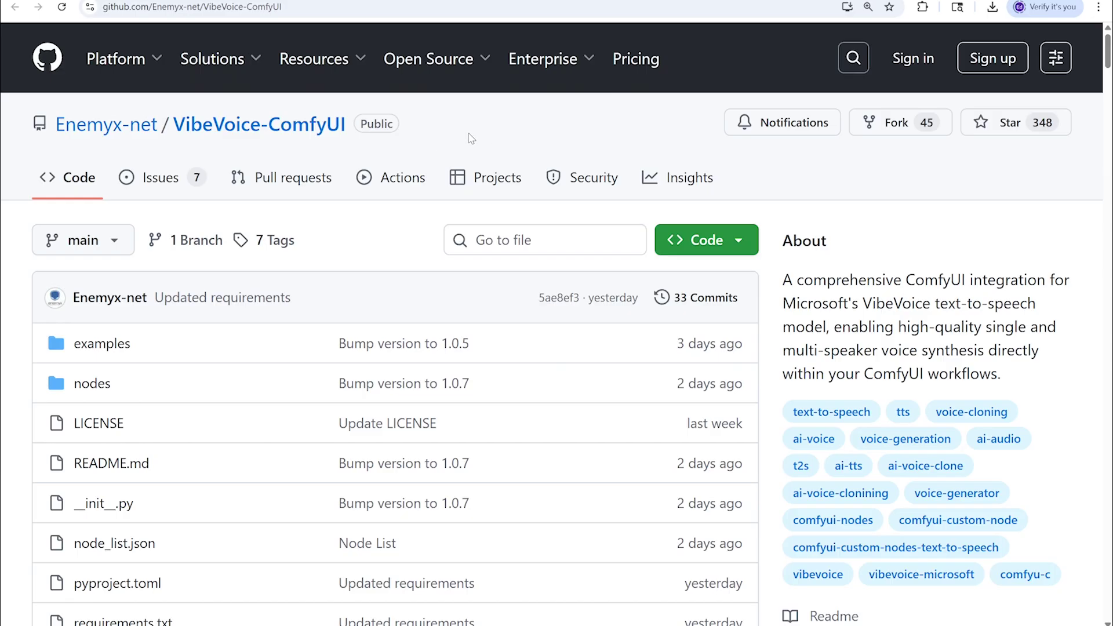
Scroll the README past Features and Video Demo to the Installation section.
{"action": "scroll", "coordinate": [450, 221], "scroll_direction": "down", "scroll_amount": 9}
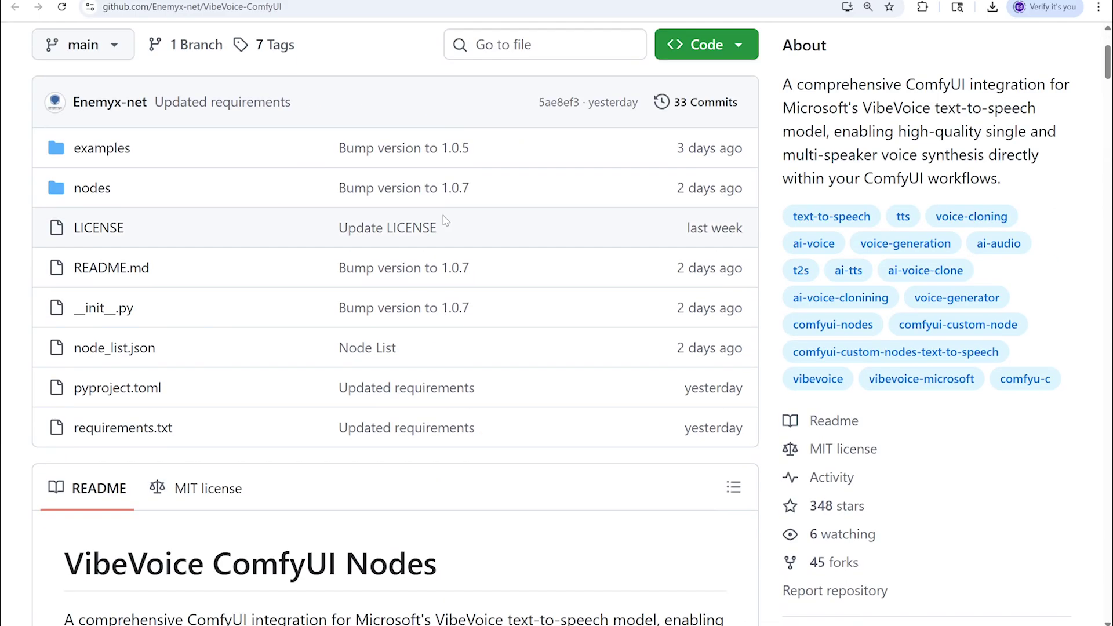
{"action": "scroll", "coordinate": [444, 225], "scroll_direction": "down", "scroll_amount": 1}
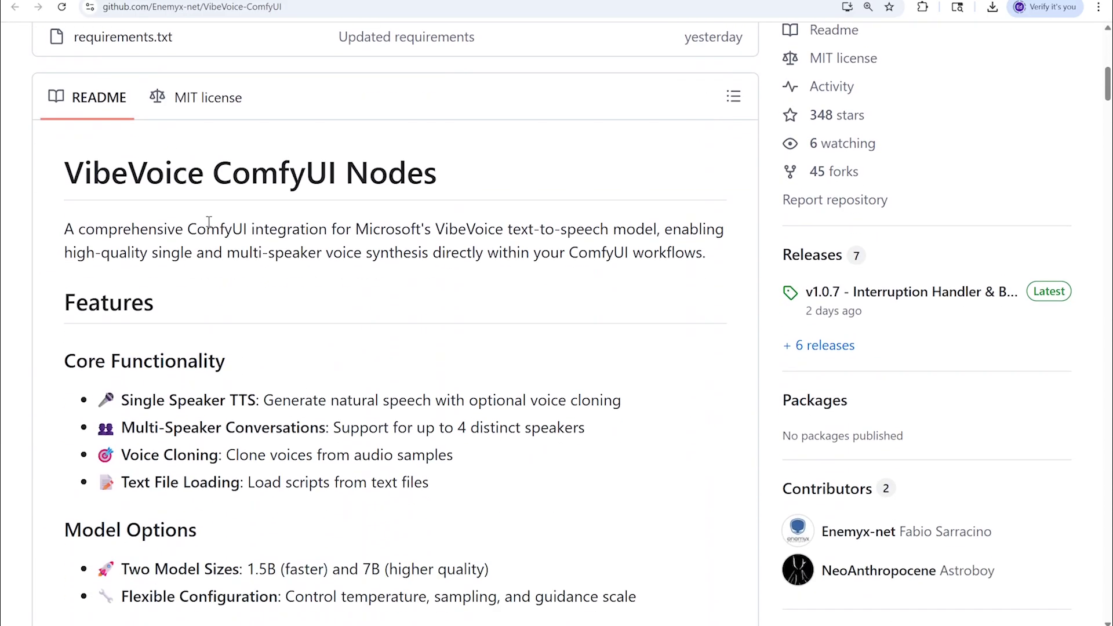
{"action": "scroll", "coordinate": [375, 249], "scroll_direction": "down", "scroll_amount": 1}
{"action": "scroll", "coordinate": [374, 248], "scroll_direction": "up", "scroll_amount": 10}
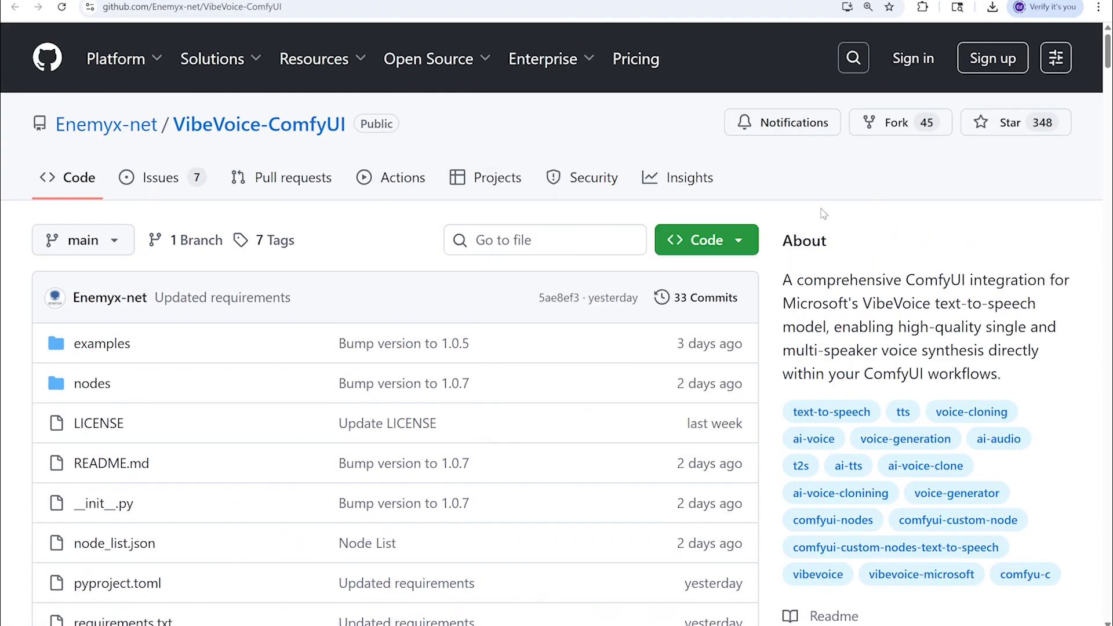
{"action": "scroll", "coordinate": [447, 358], "scroll_direction": "down", "scroll_amount": 10}
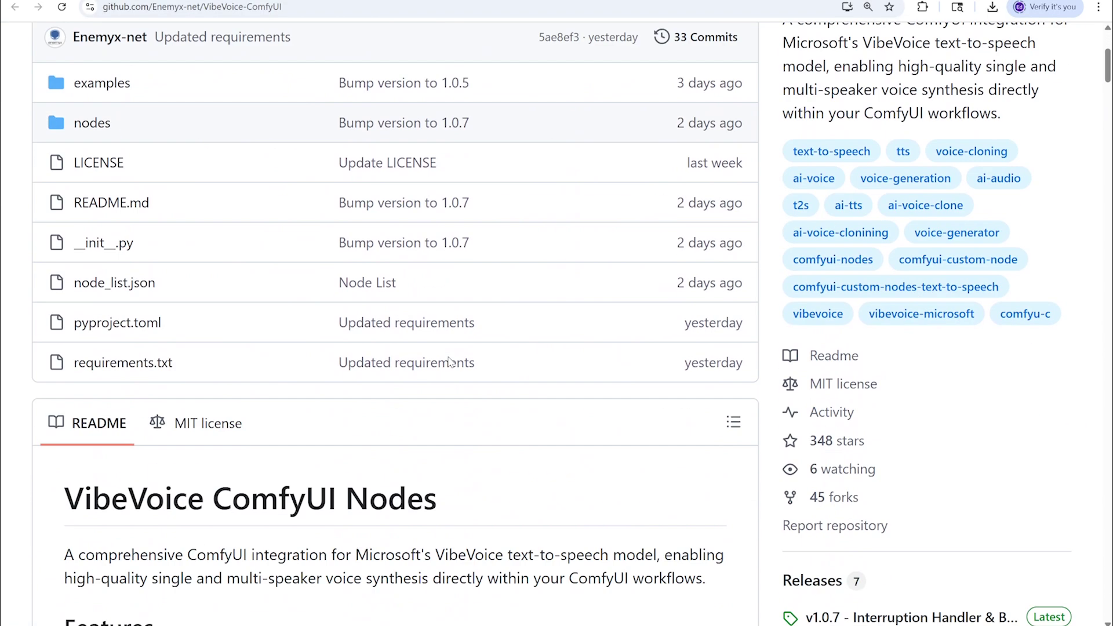
{"action": "scroll", "coordinate": [485, 341], "scroll_direction": "down", "scroll_amount": 4}
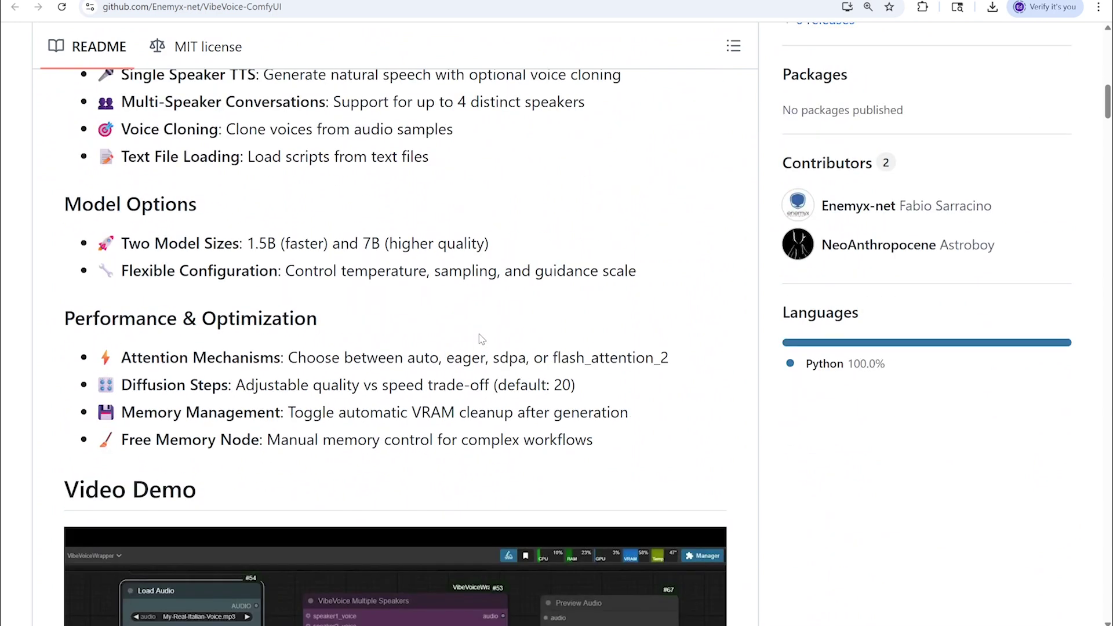
{"action": "scroll", "coordinate": [479, 336], "scroll_direction": "up", "scroll_amount": 4}
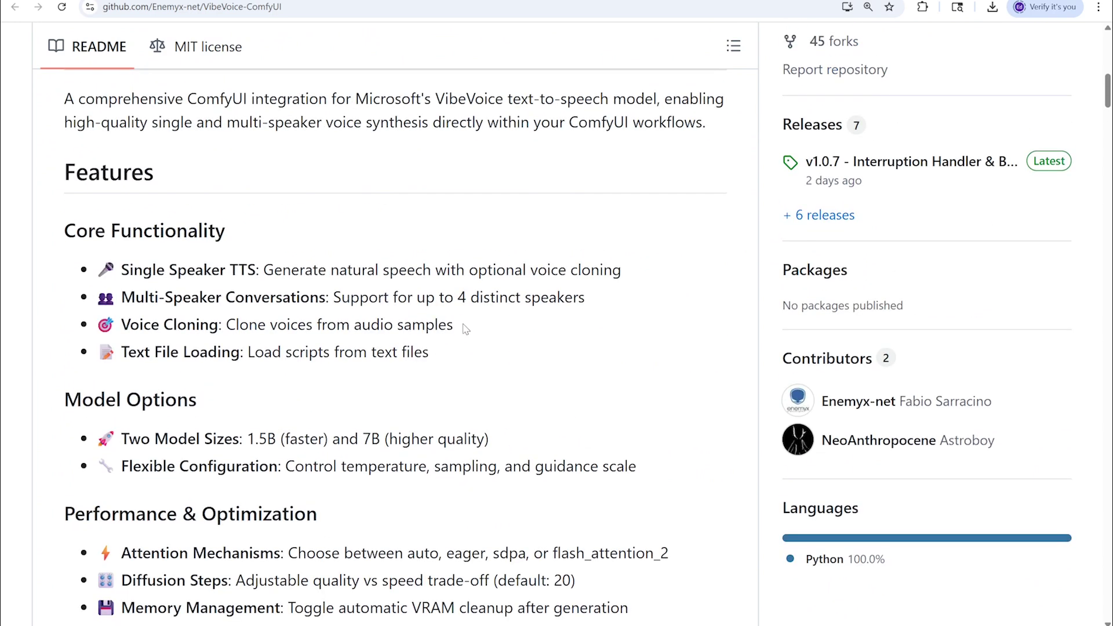
{"action": "scroll", "coordinate": [454, 323], "scroll_direction": "down", "scroll_amount": 5}
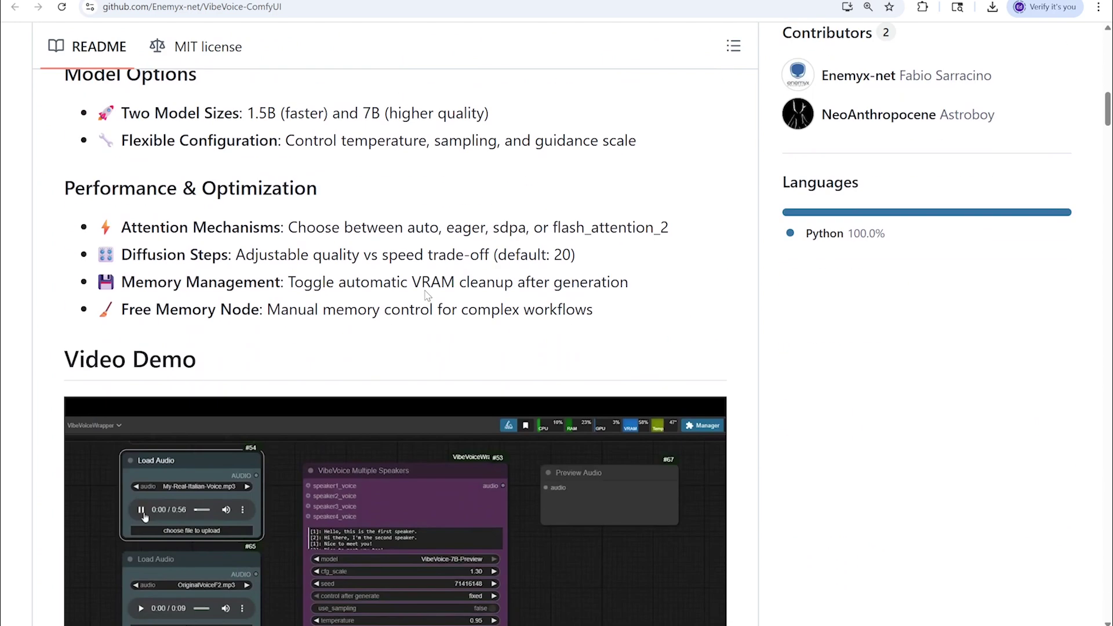
{"action": "scroll", "coordinate": [427, 295], "scroll_direction": "down", "scroll_amount": 3}
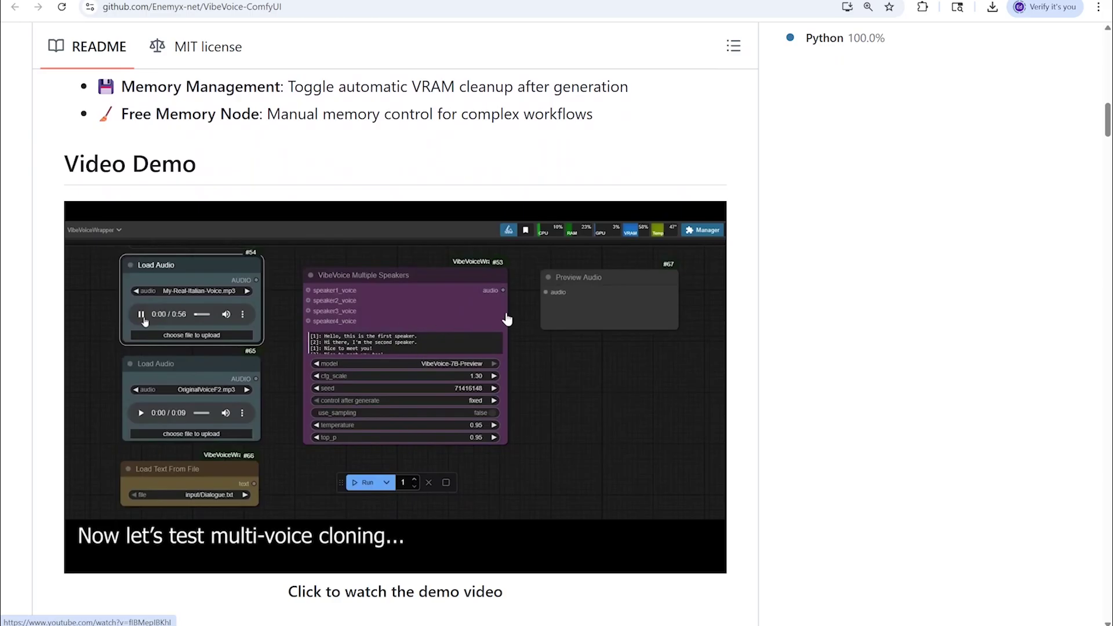
{"action": "scroll", "coordinate": [508, 320], "scroll_direction": "down", "scroll_amount": 2}
{"action": "scroll", "coordinate": [492, 319], "scroll_direction": "down", "scroll_amount": 1}
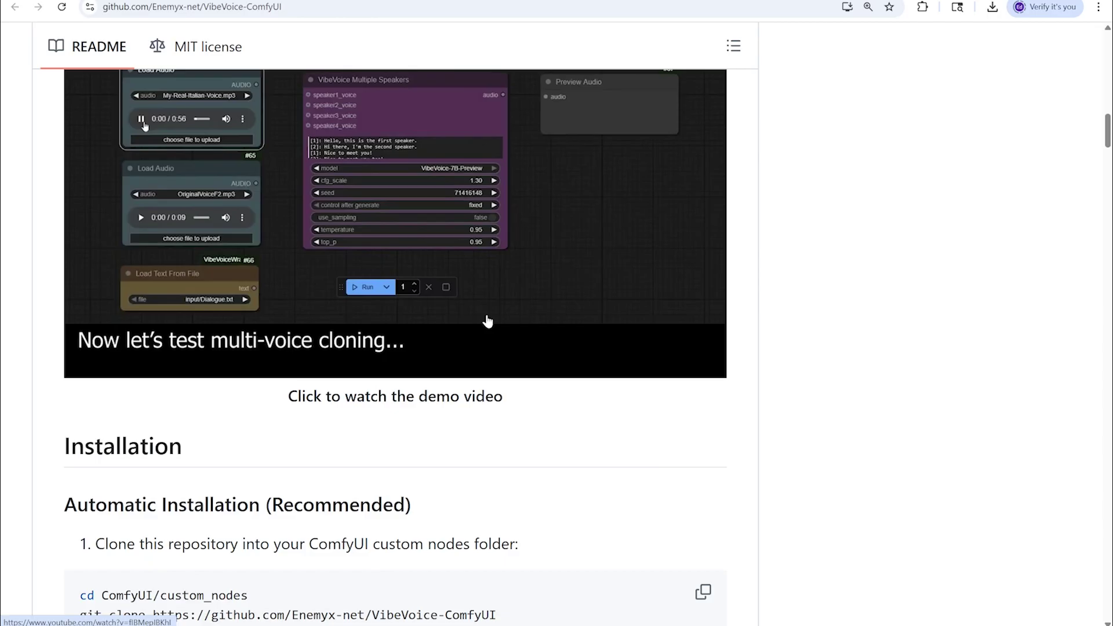
{"action": "scroll", "coordinate": [378, 320], "scroll_direction": "down", "scroll_amount": 2}
{"action": "scroll", "coordinate": [461, 371], "scroll_direction": "down", "scroll_amount": 2}
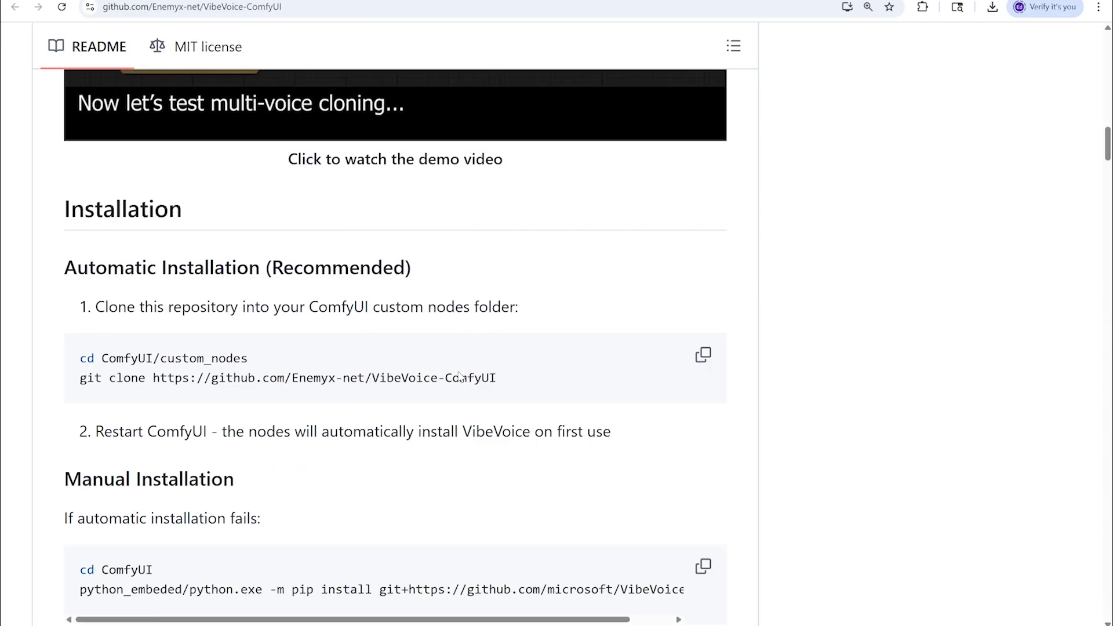
{"action": "scroll", "coordinate": [460, 376], "scroll_direction": "down", "scroll_amount": 2}
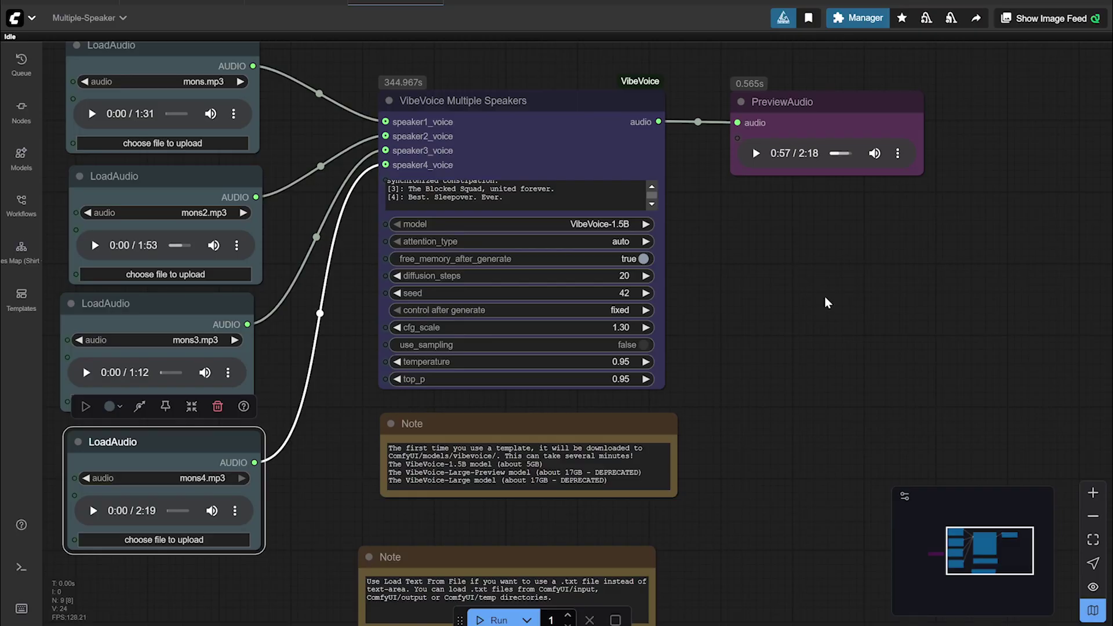
Nudge the VibeVoice Multiple Speakers node slightly up and to the right.
{"action": "left_click_drag", "start_coordinate": [759, 291], "coordinate": [869, 318]}
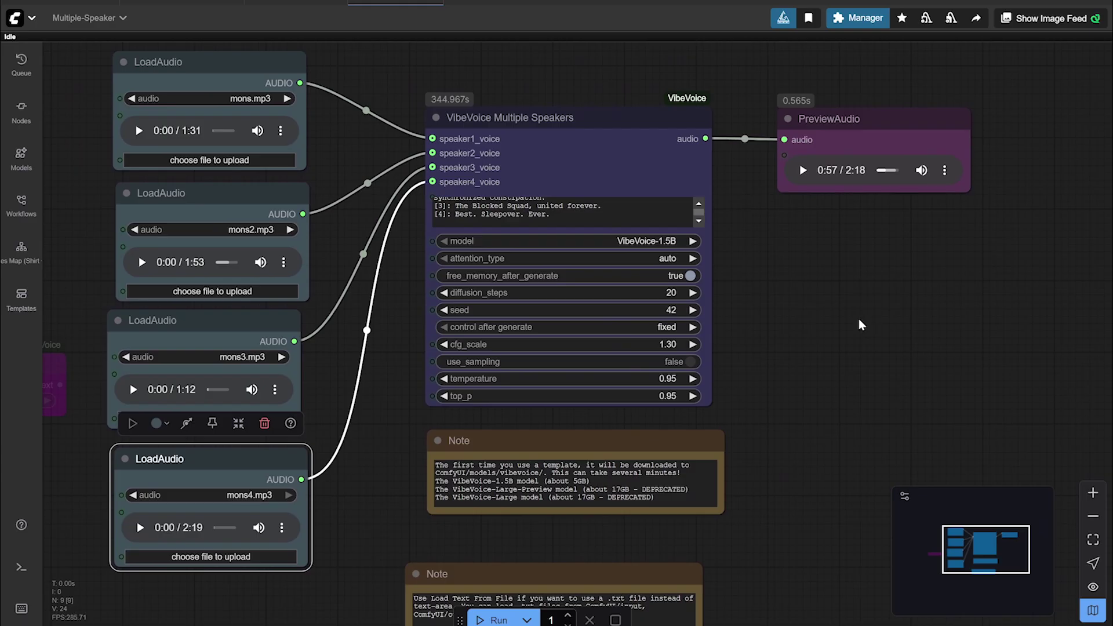
{"action": "scroll", "coordinate": [858, 318], "scroll_direction": "down", "scroll_amount": 2}
{"action": "left_click_drag", "start_coordinate": [849, 329], "coordinate": [759, 387]}
{"action": "left_click", "coordinate": [516, 197]}
{"action": "scroll", "coordinate": [516, 197], "scroll_direction": "up", "scroll_amount": 3}
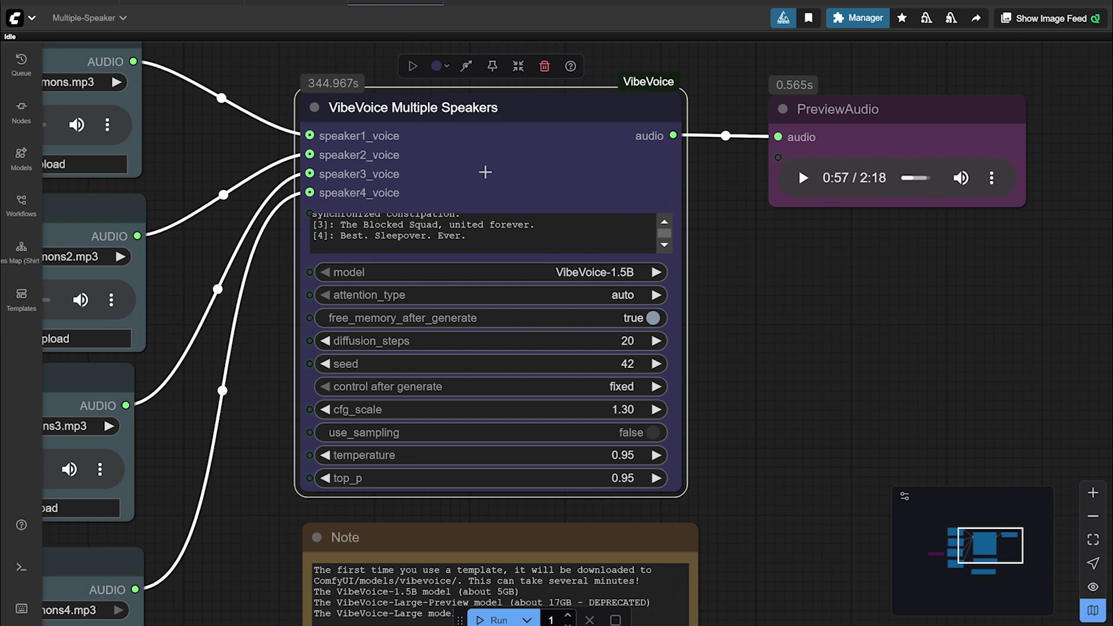
{"action": "mouse_move", "coordinate": [489, 124]}
{"action": "left_mouse_down"}
{"action": "mouse_move", "coordinate": [515, 124]}
{"action": "mouse_move", "coordinate": [492, 124]}
{"action": "left_mouse_up"}
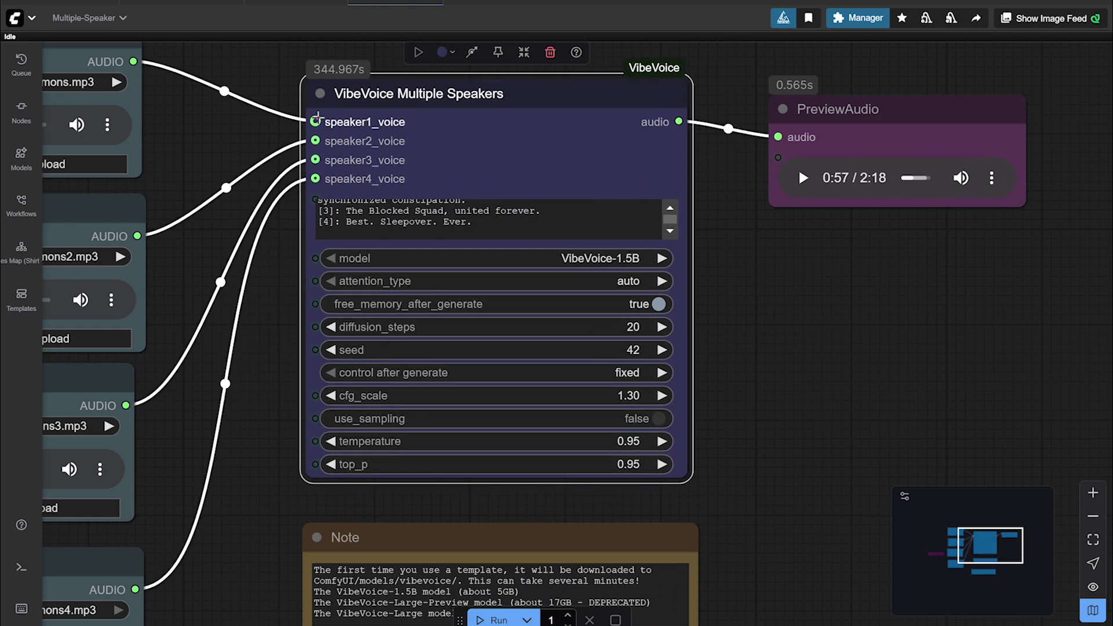
Check the mons, mons2 and mons3 voice clip nodes and nudge mons4.mp3 up-left.
{"action": "left_click_drag", "start_coordinate": [204, 143], "coordinate": [424, 134]}
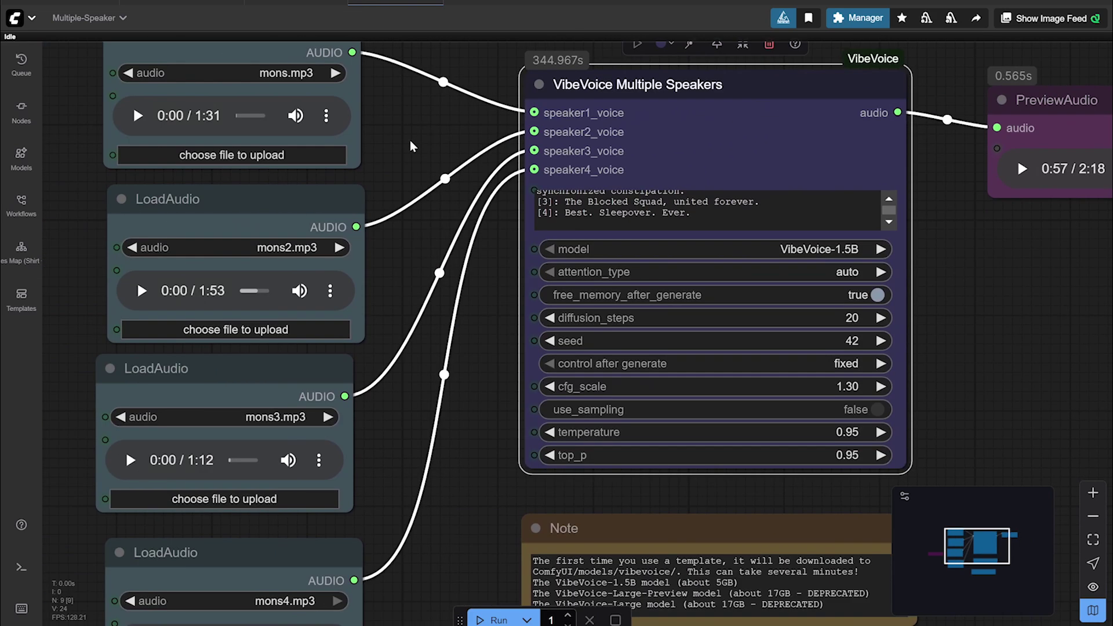
{"action": "scroll", "coordinate": [410, 141], "scroll_direction": "up", "scroll_amount": 2}
{"action": "scroll", "coordinate": [409, 140], "scroll_direction": "down", "scroll_amount": 2}
{"action": "scroll", "coordinate": [378, 140], "scroll_direction": "down", "scroll_amount": 1}
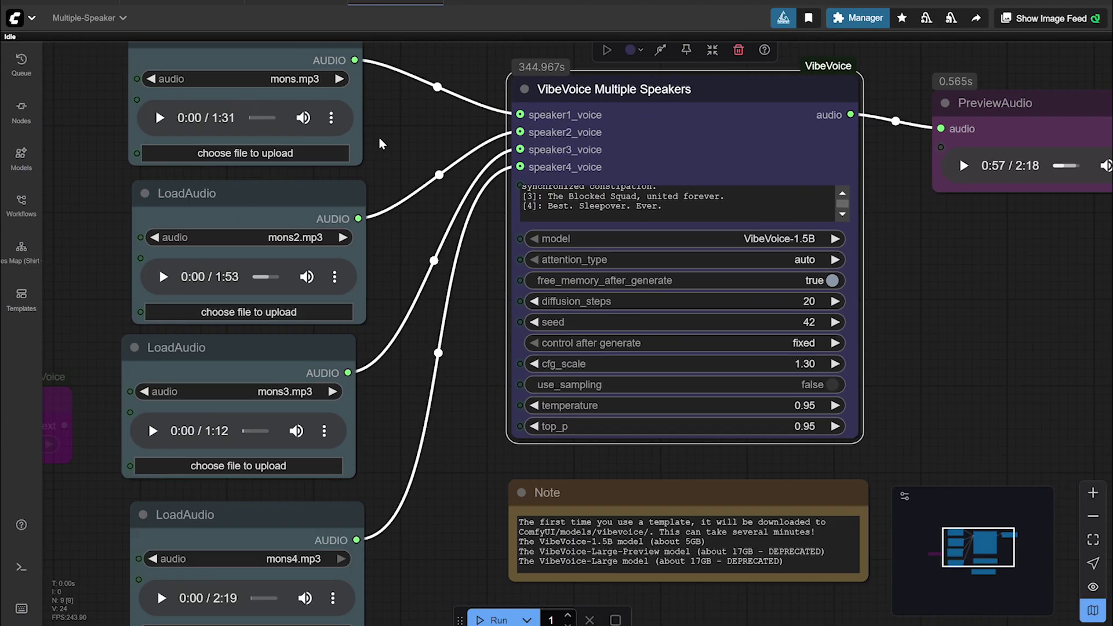
{"action": "scroll", "coordinate": [391, 136], "scroll_direction": "up", "scroll_amount": 2}
{"action": "left_click", "coordinate": [219, 100]}
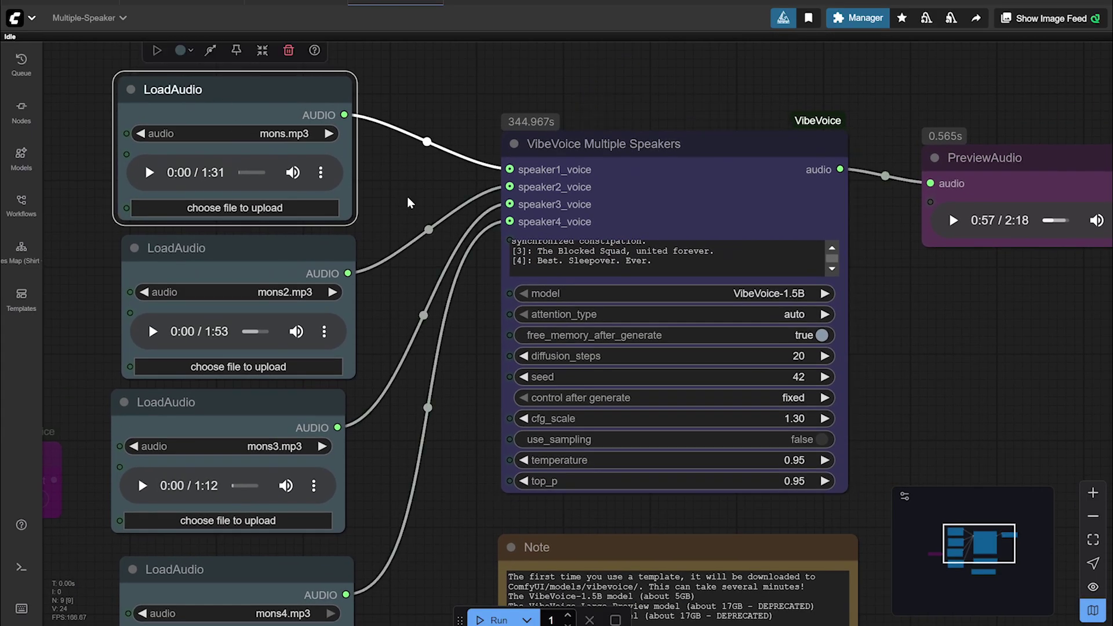
{"action": "left_click_drag", "start_coordinate": [412, 203], "coordinate": [379, 136]}
{"action": "left_click", "coordinate": [255, 193]}
{"action": "scroll", "coordinate": [369, 183], "scroll_direction": "down", "scroll_amount": 2}
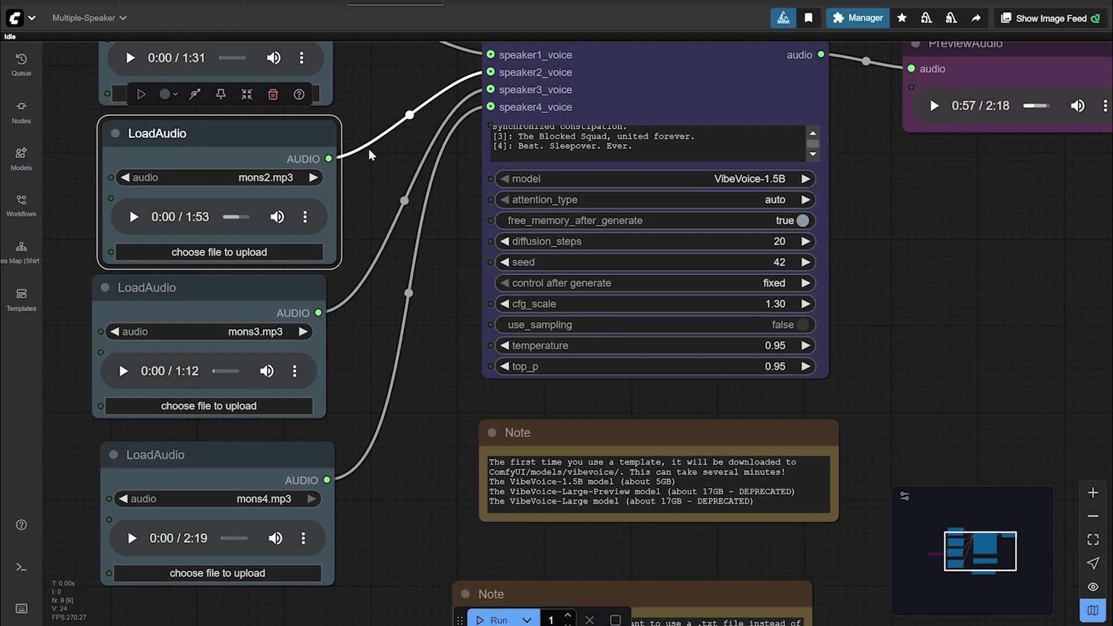
{"action": "left_click", "coordinate": [259, 294]}
{"action": "left_click_drag", "start_coordinate": [276, 457], "coordinate": [273, 450]}
{"action": "left_click", "coordinate": [388, 469]}
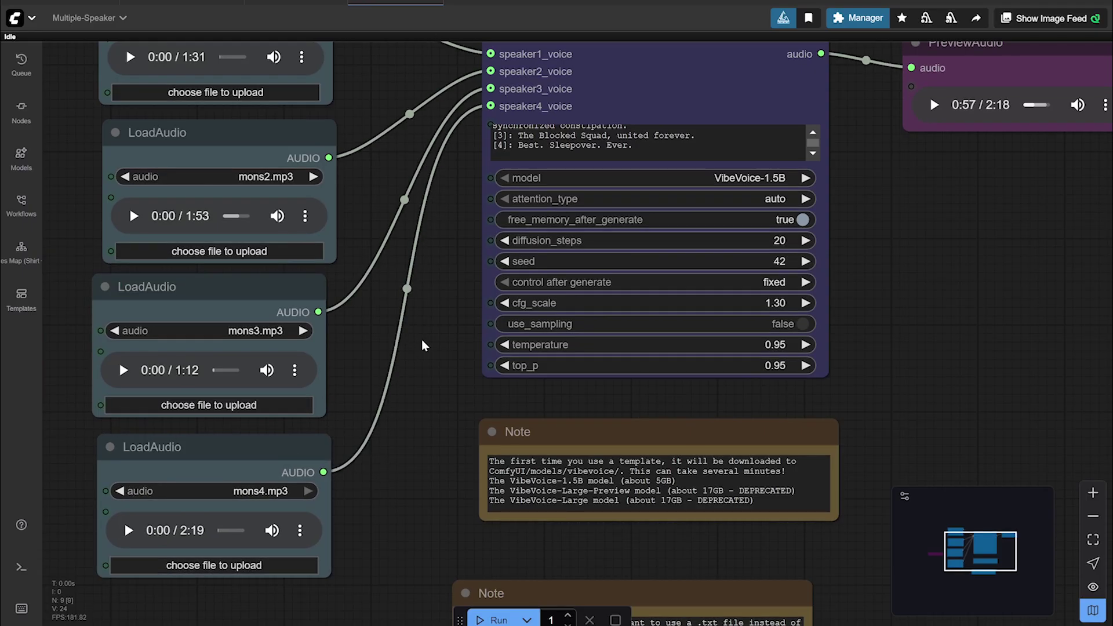
Scroll through the dialogue script text in the VibeVoice node.
{"action": "scroll", "coordinate": [450, 334], "scroll_direction": "right", "scroll_amount": 5}
{"action": "scroll", "coordinate": [447, 270], "scroll_direction": "up", "scroll_amount": 3}
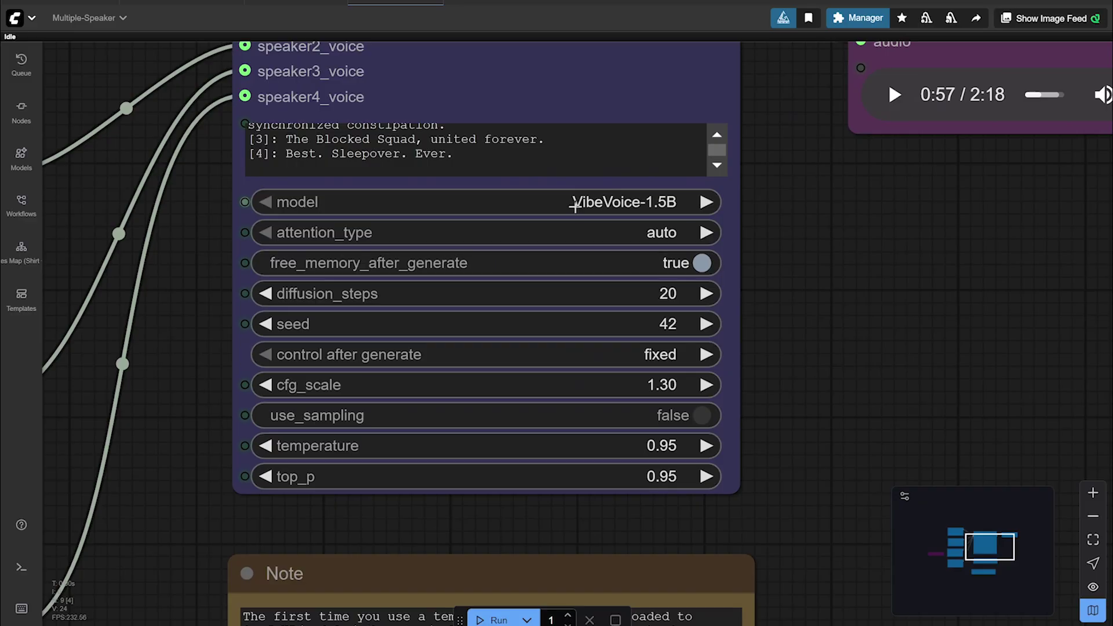
{"action": "mouse_move", "coordinate": [673, 217]}
{"action": "left_click", "coordinate": [581, 156]}
{"action": "scroll", "coordinate": [582, 155], "scroll_direction": "up", "scroll_amount": 3}
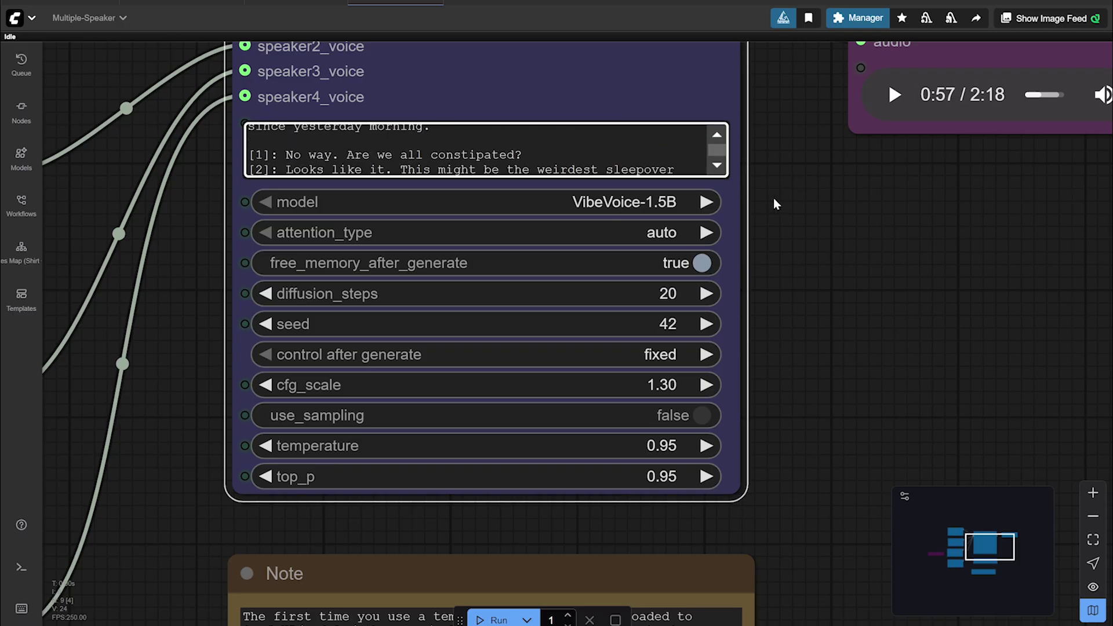
{"action": "scroll", "coordinate": [552, 150], "scroll_direction": "up", "scroll_amount": 3}
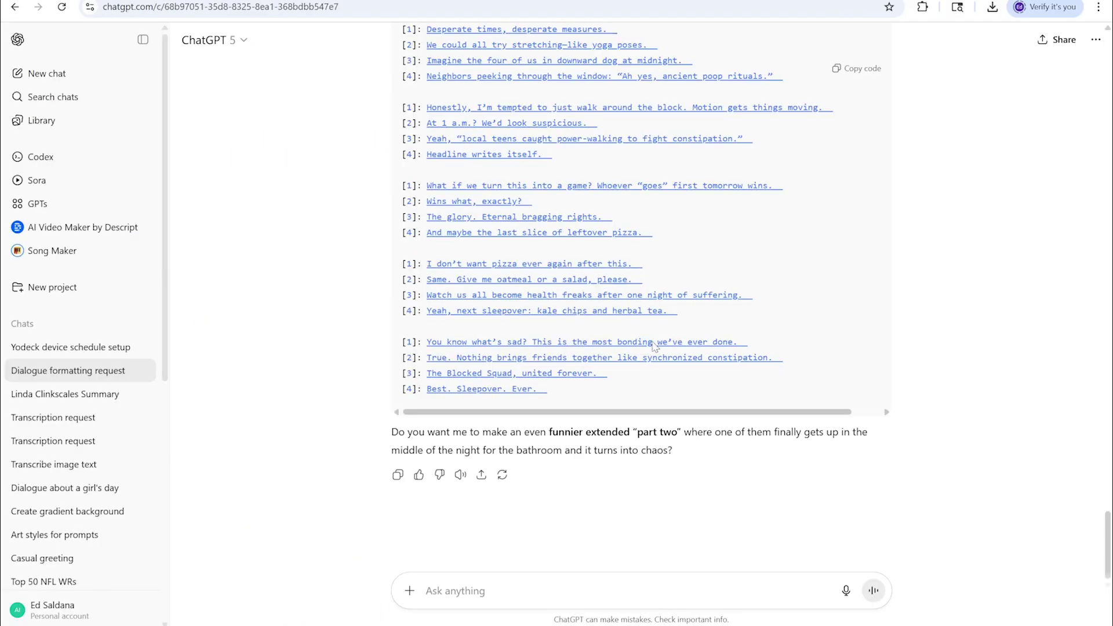
{"action": "scroll", "coordinate": [893, 420], "scroll_direction": "up", "scroll_amount": 2}
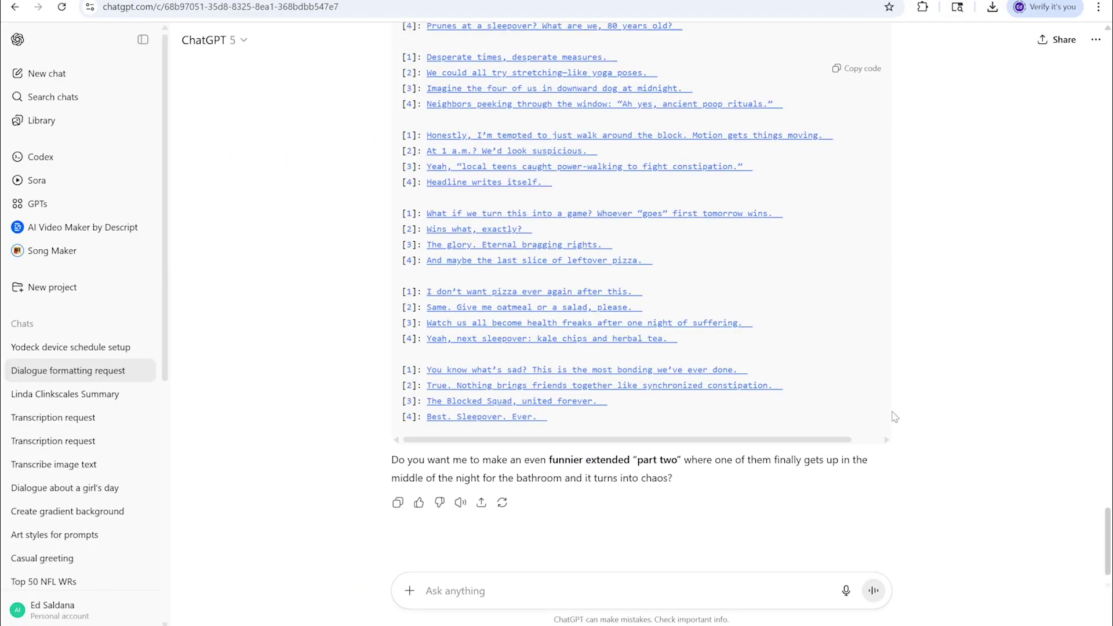
{"action": "scroll", "coordinate": [896, 413], "scroll_direction": "up", "scroll_amount": 2}
{"action": "scroll", "coordinate": [589, 343], "scroll_direction": "up", "scroll_amount": 2}
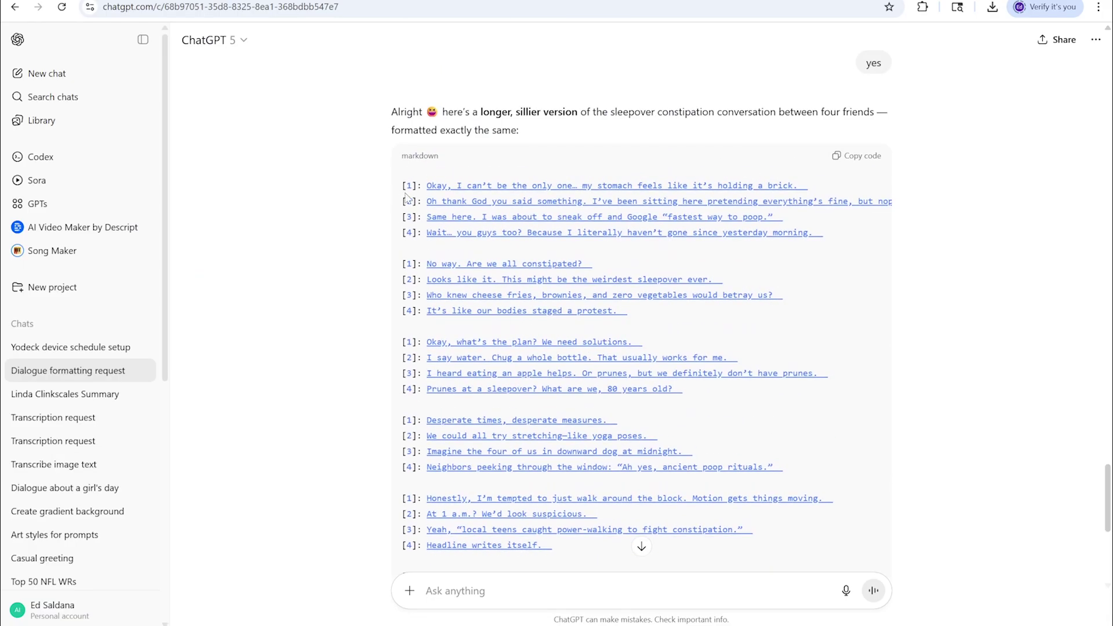
{"action": "scroll", "coordinate": [504, 231], "scroll_direction": "down", "scroll_amount": 3}
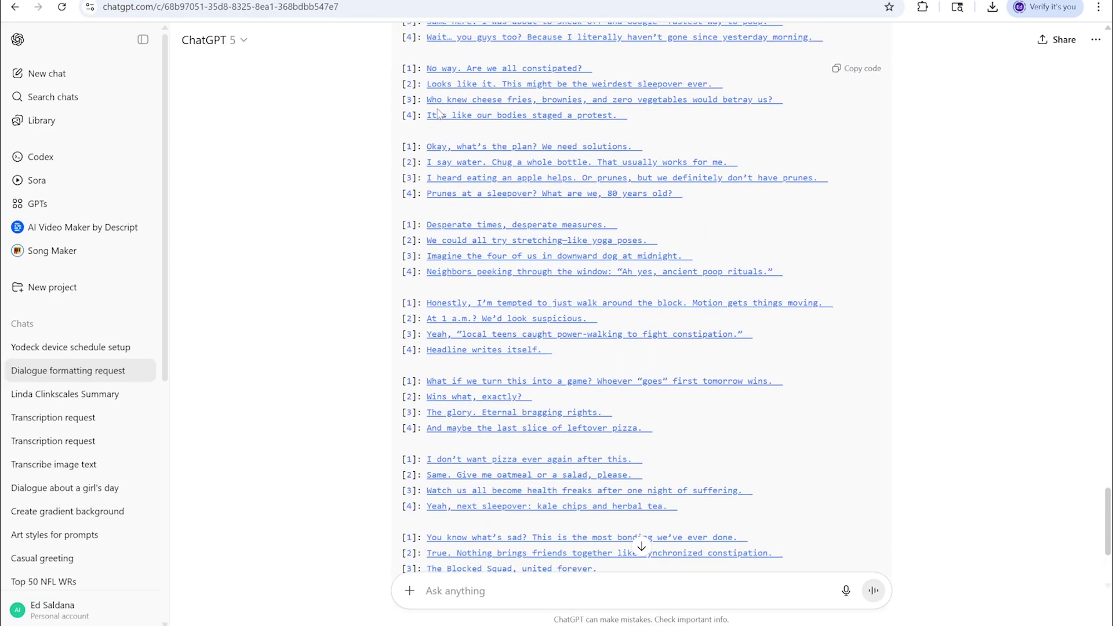
{"action": "scroll", "coordinate": [487, 232], "scroll_direction": "down", "scroll_amount": 3}
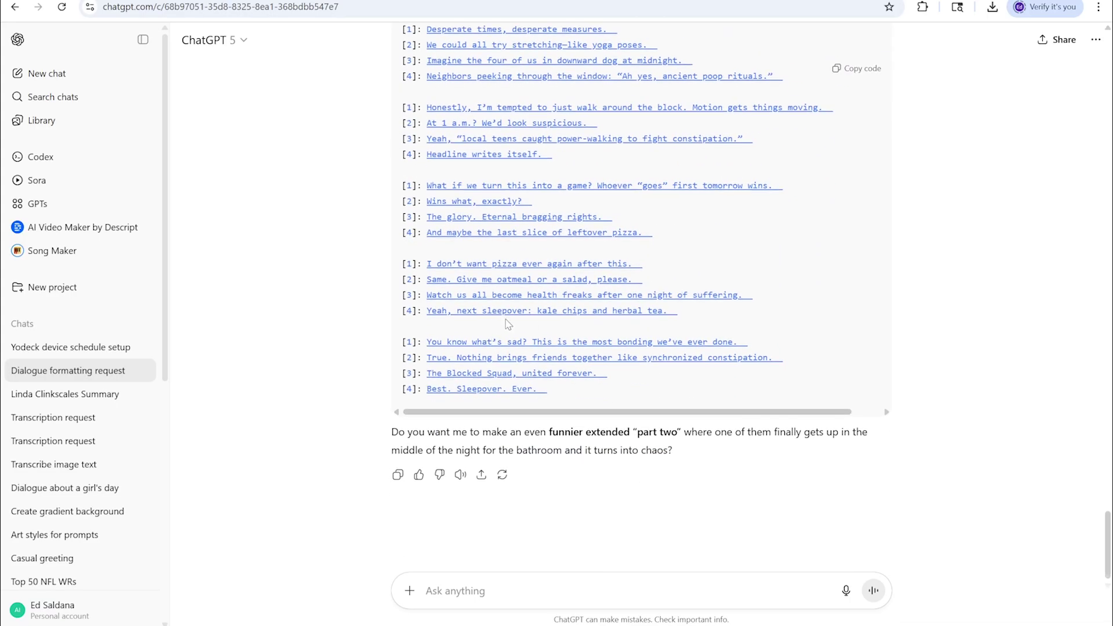
{"action": "scroll", "coordinate": [505, 324], "scroll_direction": "up", "scroll_amount": 2}
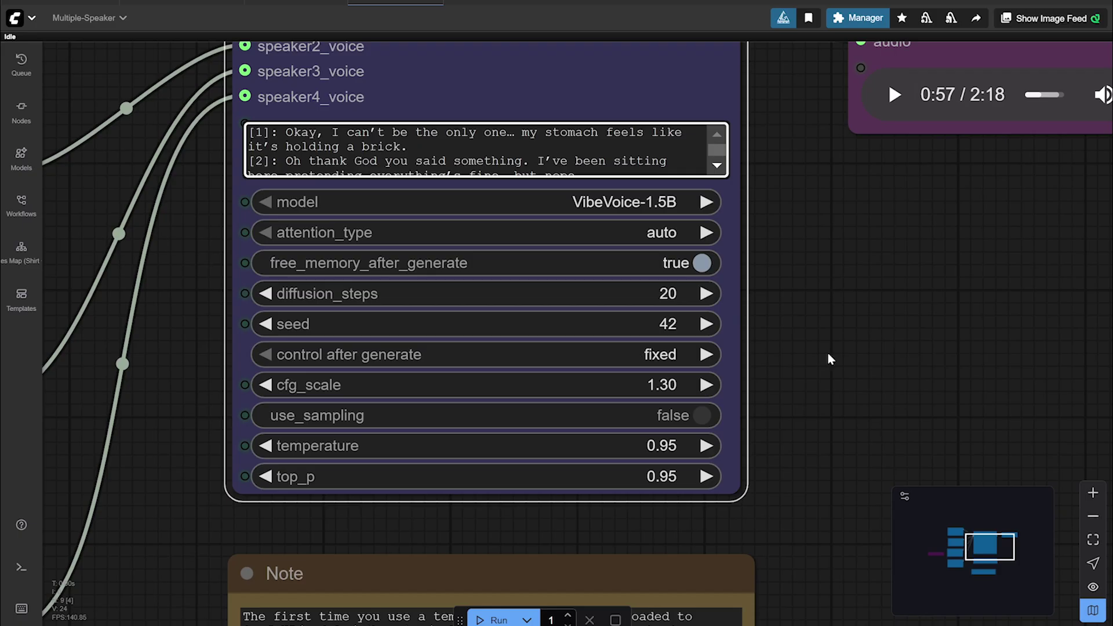
Check the PreviewAudio node's options menu, then shift the node slightly up and right.
{"action": "scroll", "coordinate": [832, 355], "scroll_direction": "down", "scroll_amount": 5}
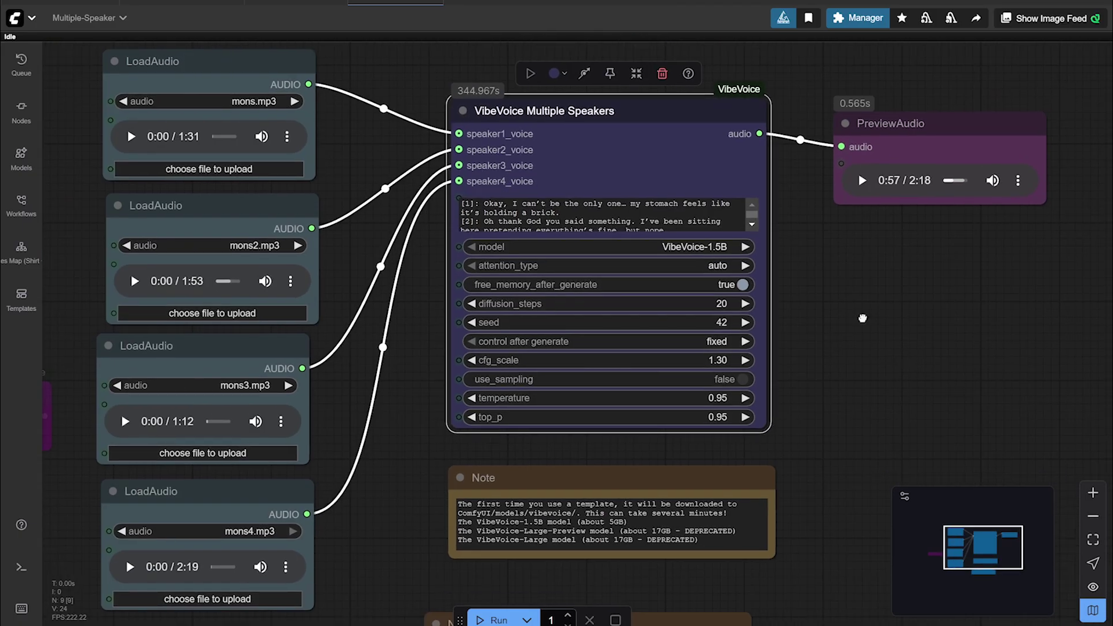
{"action": "left_click_drag", "start_coordinate": [863, 319], "coordinate": [629, 194]}
{"action": "left_click", "coordinate": [637, 222]}
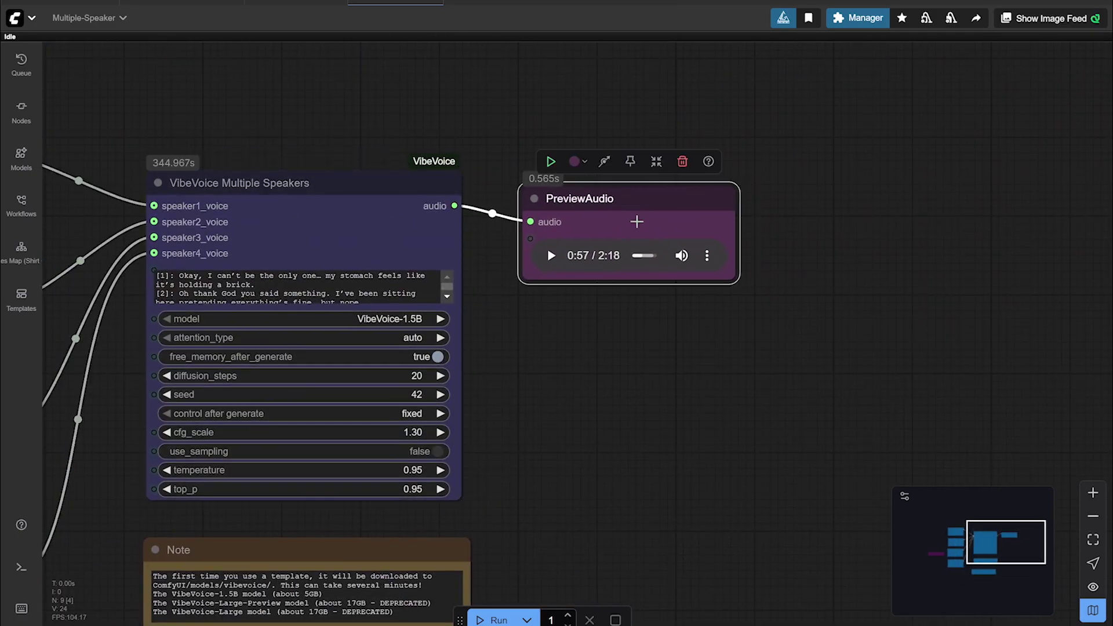
{"action": "left_click", "coordinate": [707, 256]}
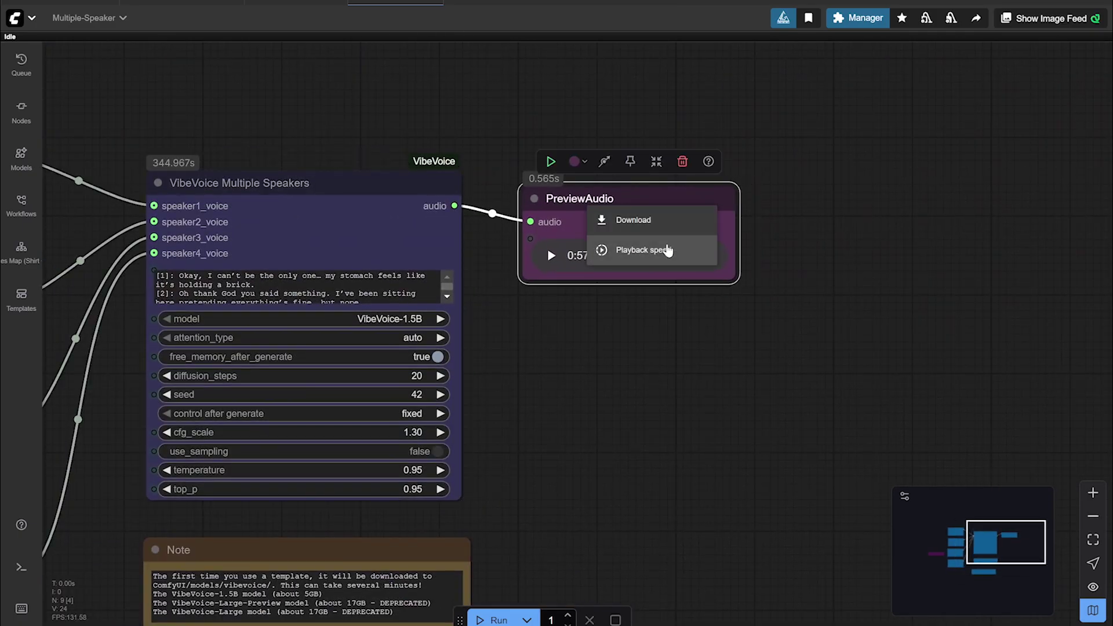
{"action": "left_click", "coordinate": [728, 366]}
{"action": "left_click_drag", "start_coordinate": [653, 202], "coordinate": [689, 196]}
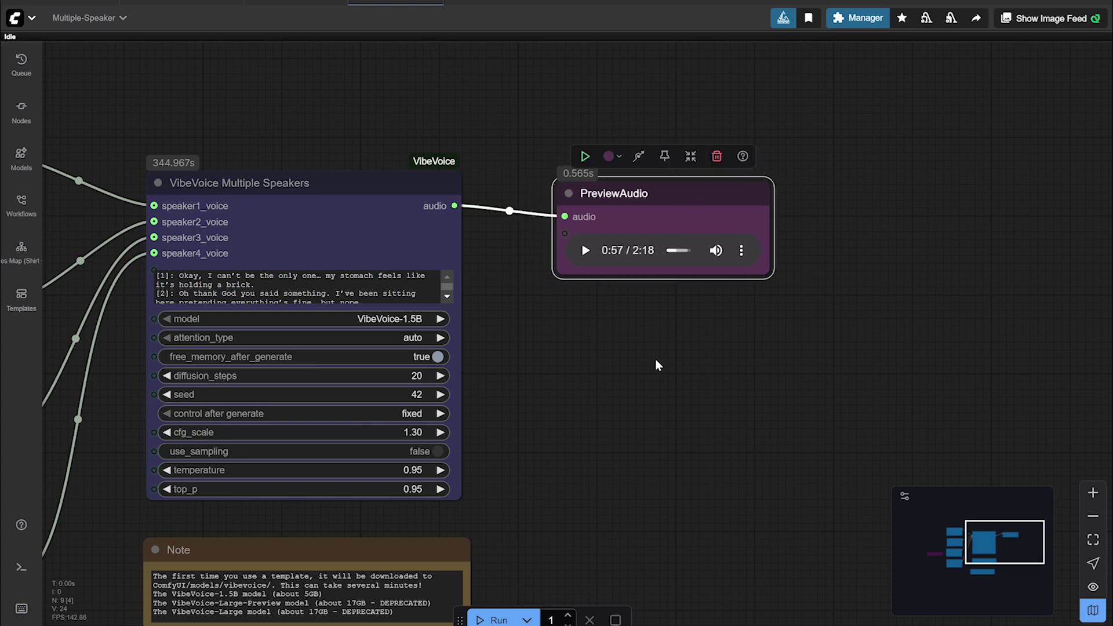
{"action": "scroll", "coordinate": [658, 366], "scroll_direction": "left", "scroll_amount": 5}
Run the four-voice workflow and dismiss the 'Allocation on device' error report.
{"action": "scroll", "coordinate": [400, 458], "scroll_direction": "down", "scroll_amount": 2}
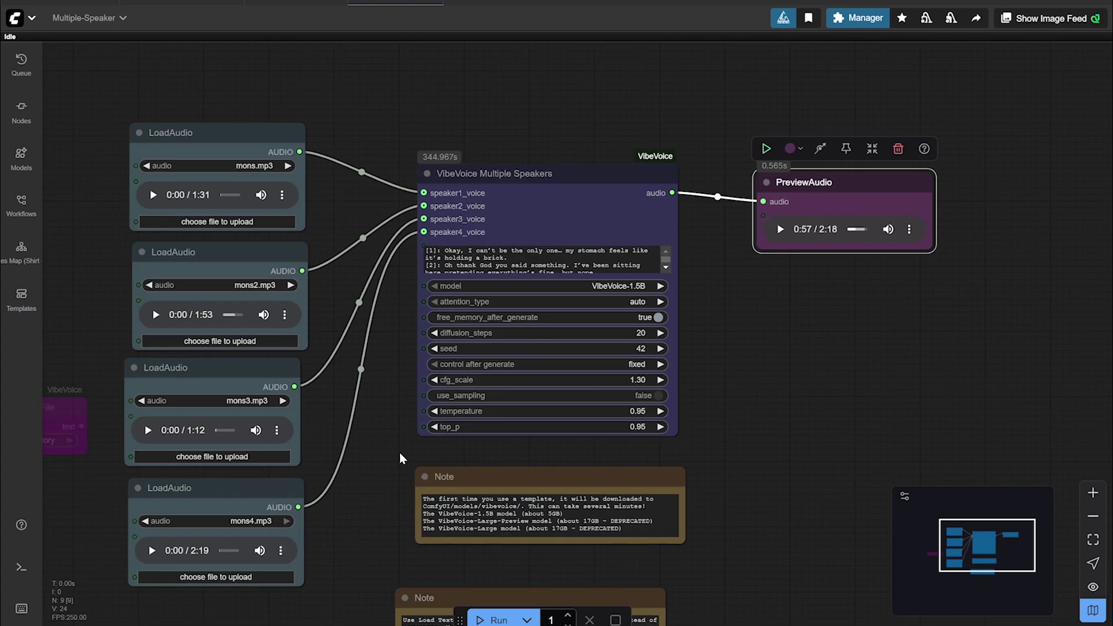
{"action": "scroll", "coordinate": [425, 437], "scroll_direction": "down", "scroll_amount": 3}
{"action": "scroll", "coordinate": [425, 437], "scroll_direction": "left", "scroll_amount": 3}
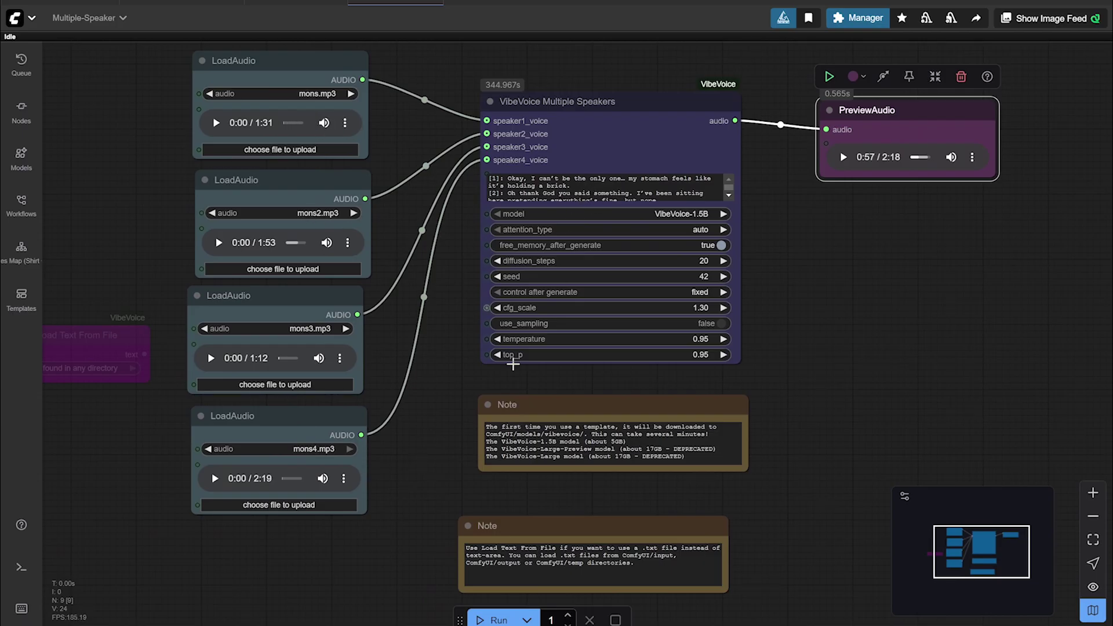
{"action": "left_click", "coordinate": [496, 619]}
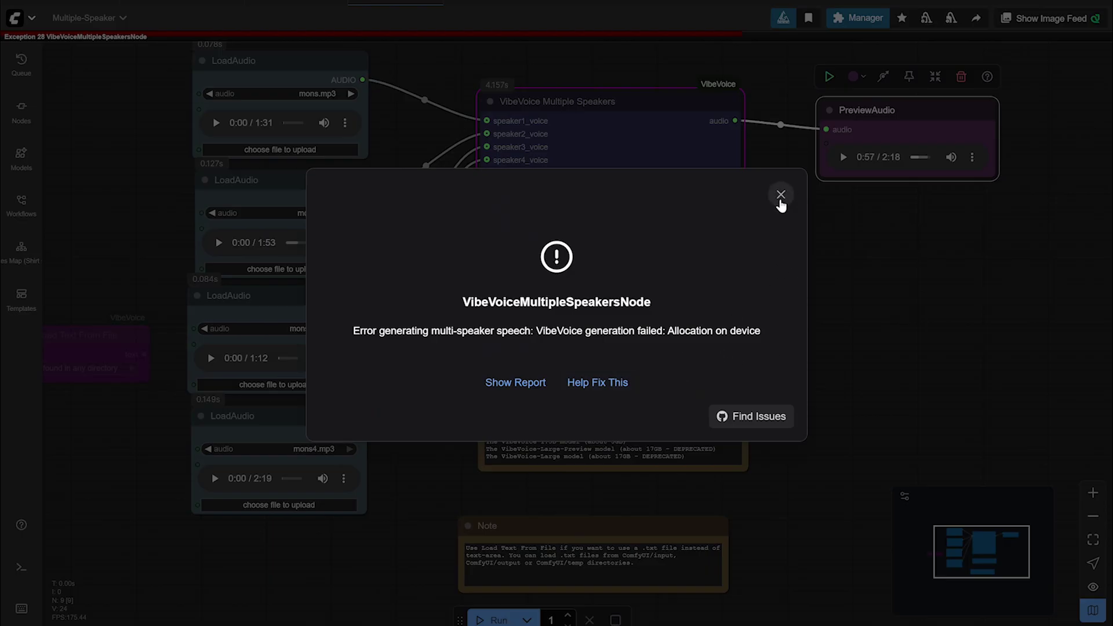
{"action": "left_click", "coordinate": [780, 196]}
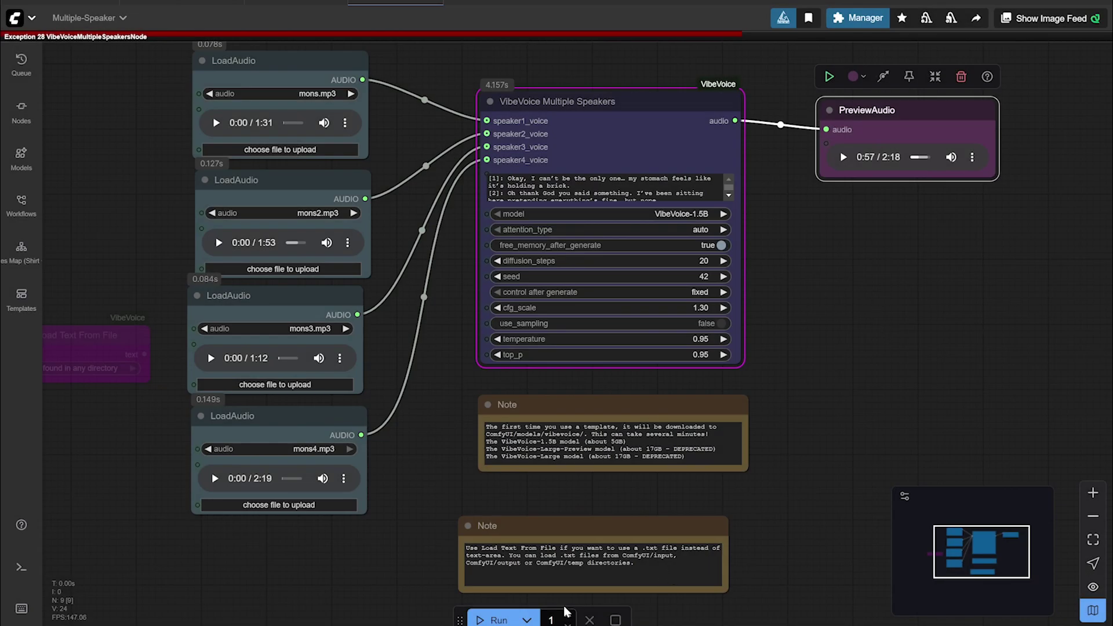
Rerun generation until it finishes in about 164.5 seconds with a 2:28 clip.
{"action": "left_click", "coordinate": [492, 620]}
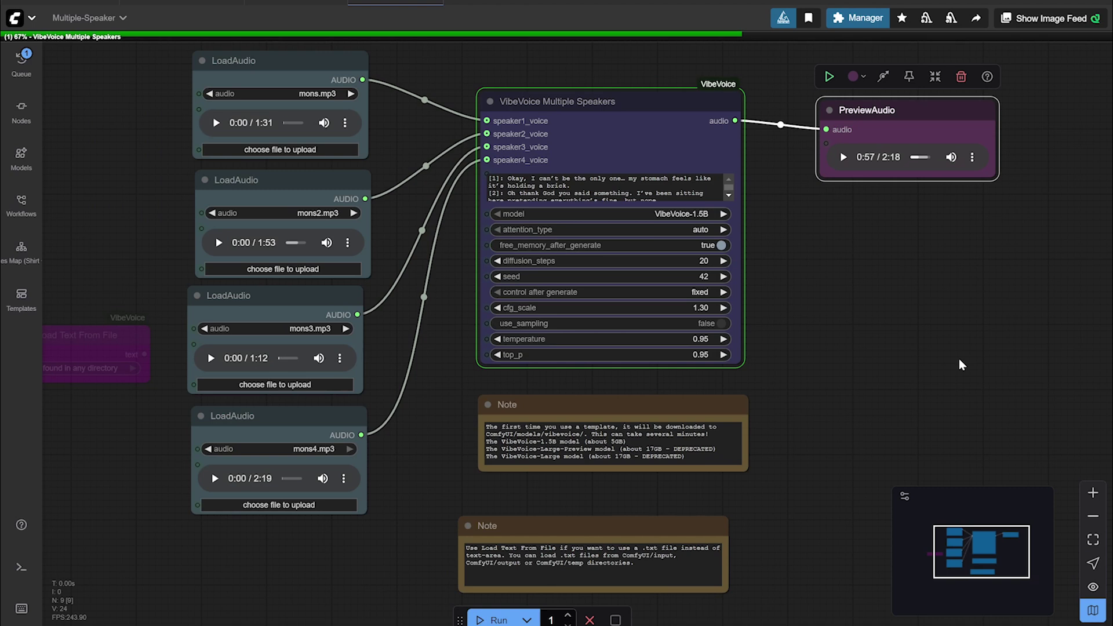
{"action": "scroll", "coordinate": [577, 189], "scroll_direction": "down", "scroll_amount": 3}
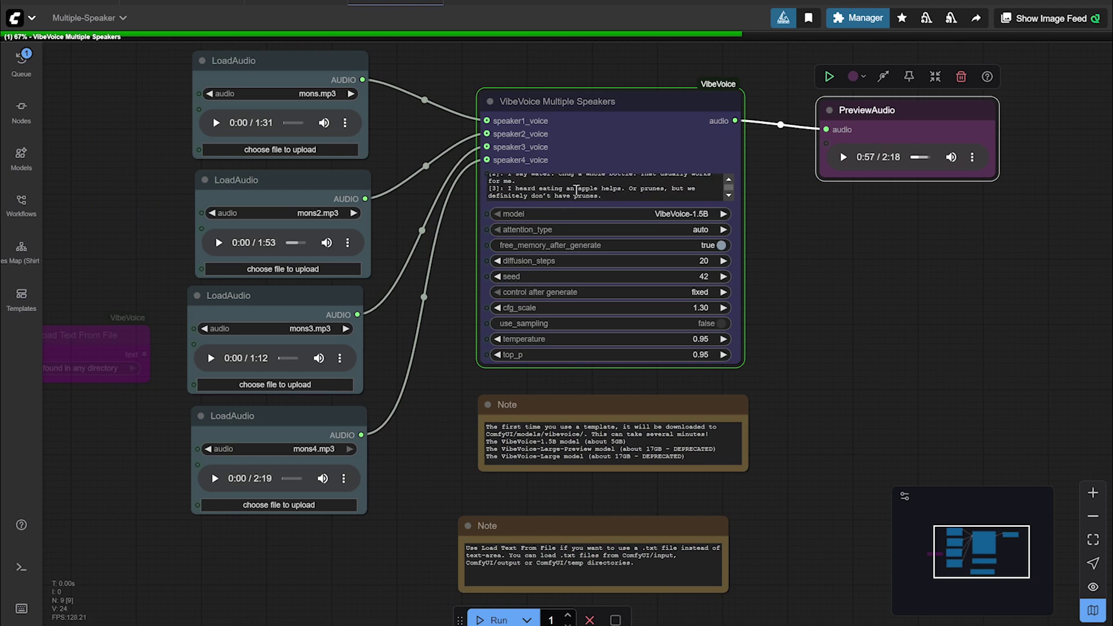
{"action": "scroll", "coordinate": [577, 189], "scroll_direction": "down", "scroll_amount": 3}
{"action": "scroll", "coordinate": [571, 200], "scroll_direction": "up", "scroll_amount": 6}
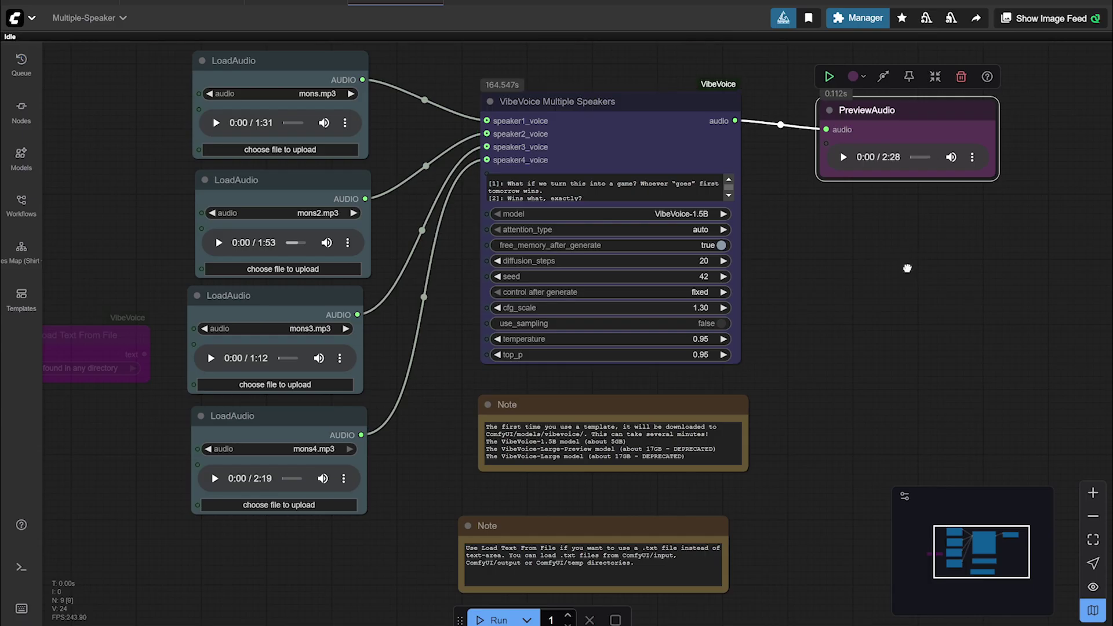
{"action": "left_click_drag", "start_coordinate": [908, 268], "coordinate": [805, 294]}
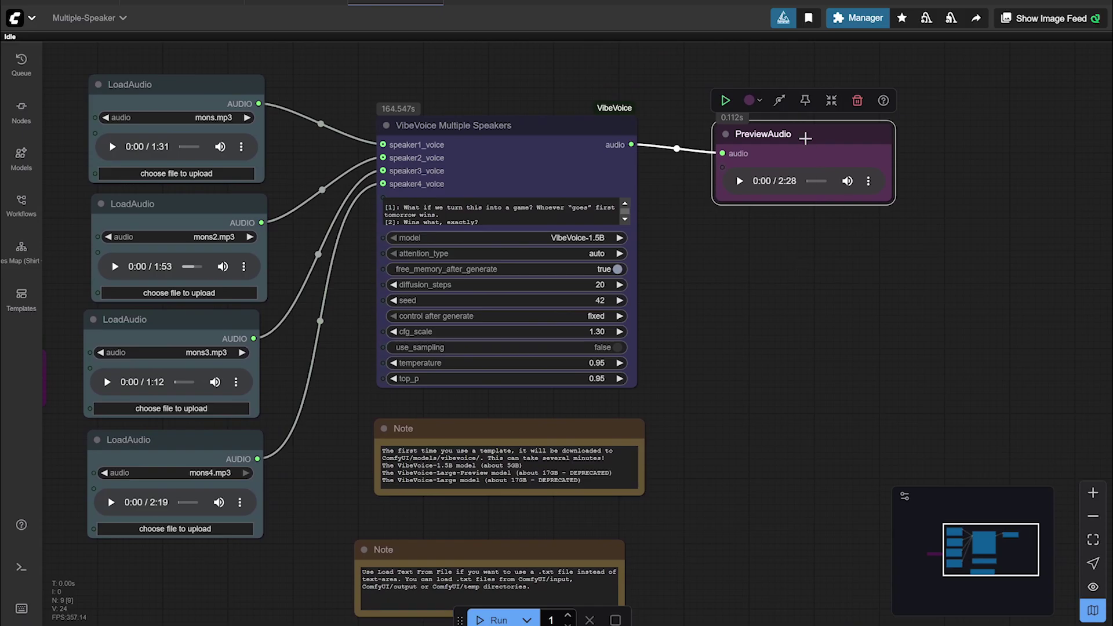
Play the generated 2:28 four-speaker dialogue in the PreviewAudio player.
{"action": "left_click_drag", "start_coordinate": [769, 316], "coordinate": [792, 298]}
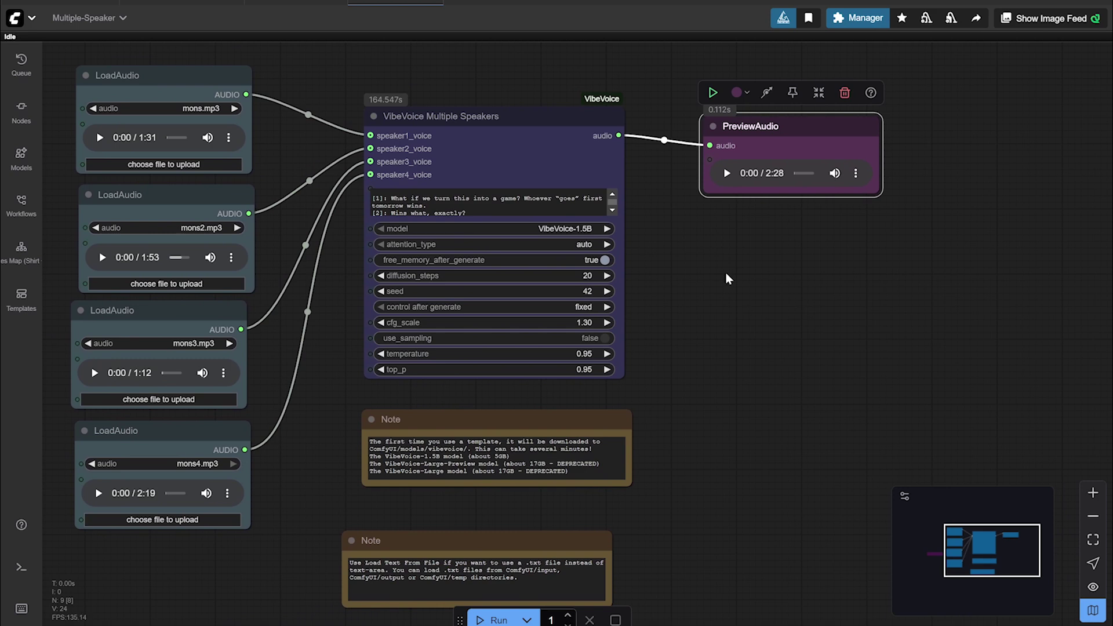
{"action": "left_click", "coordinate": [727, 173]}
{"action": "scroll", "coordinate": [534, 197], "scroll_direction": "down", "scroll_amount": 2}
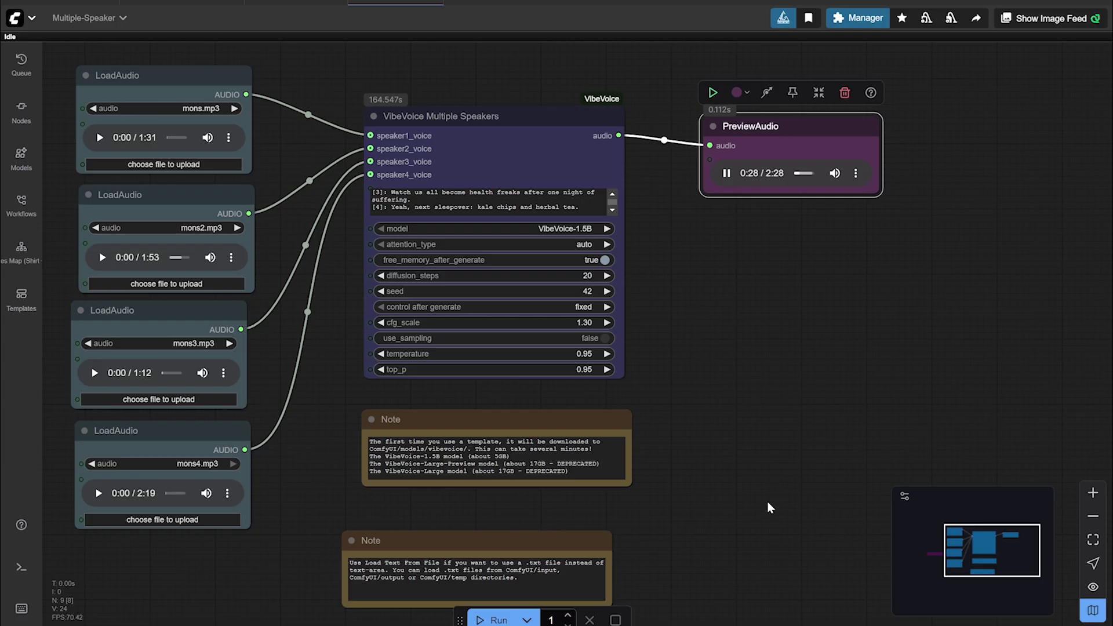
Read through the sleepover dialogue script in ChatGPT while the audio keeps playing.
{"action": "left_click", "coordinate": [676, 567]}
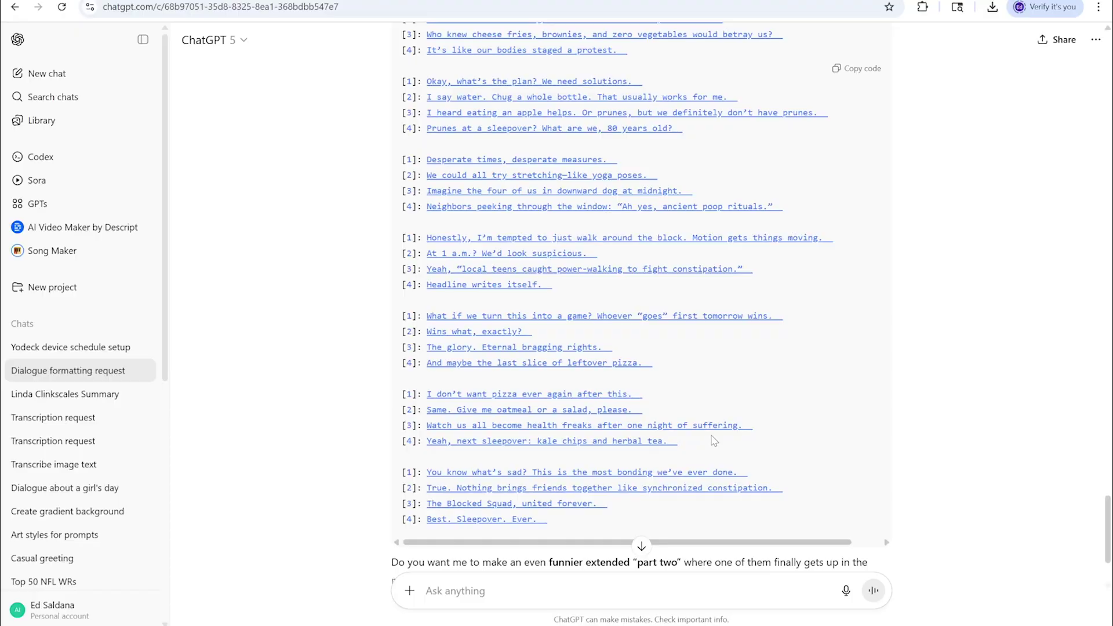
{"action": "scroll", "coordinate": [519, 209], "scroll_direction": "up", "scroll_amount": 3}
{"action": "scroll", "coordinate": [519, 209], "scroll_direction": "up", "scroll_amount": 1}
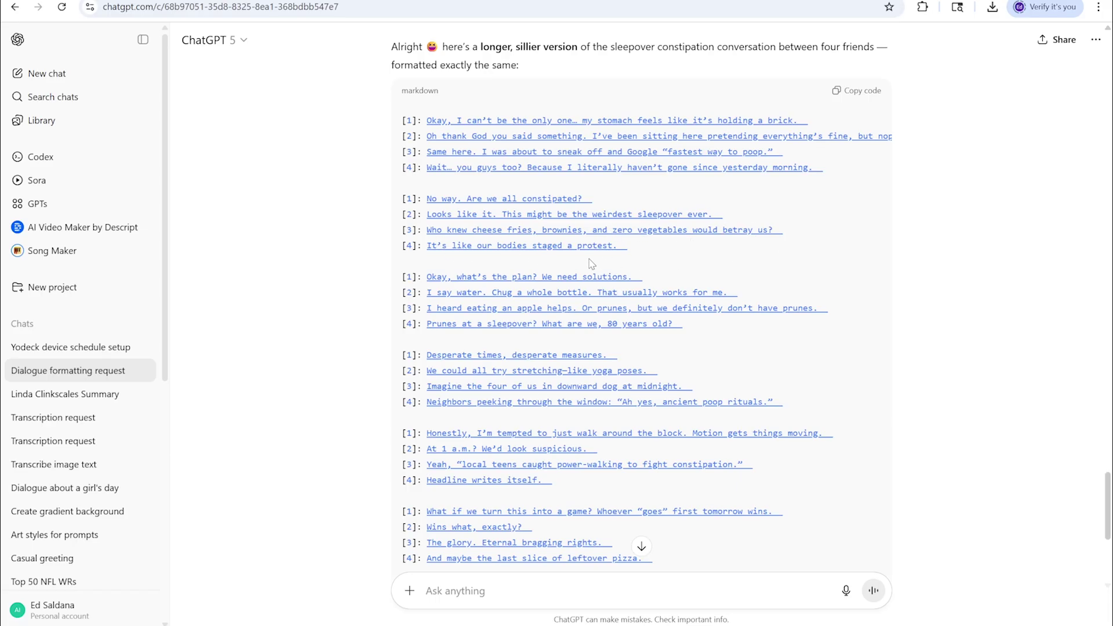
{"action": "scroll", "coordinate": [640, 252], "scroll_direction": "down", "scroll_amount": 1}
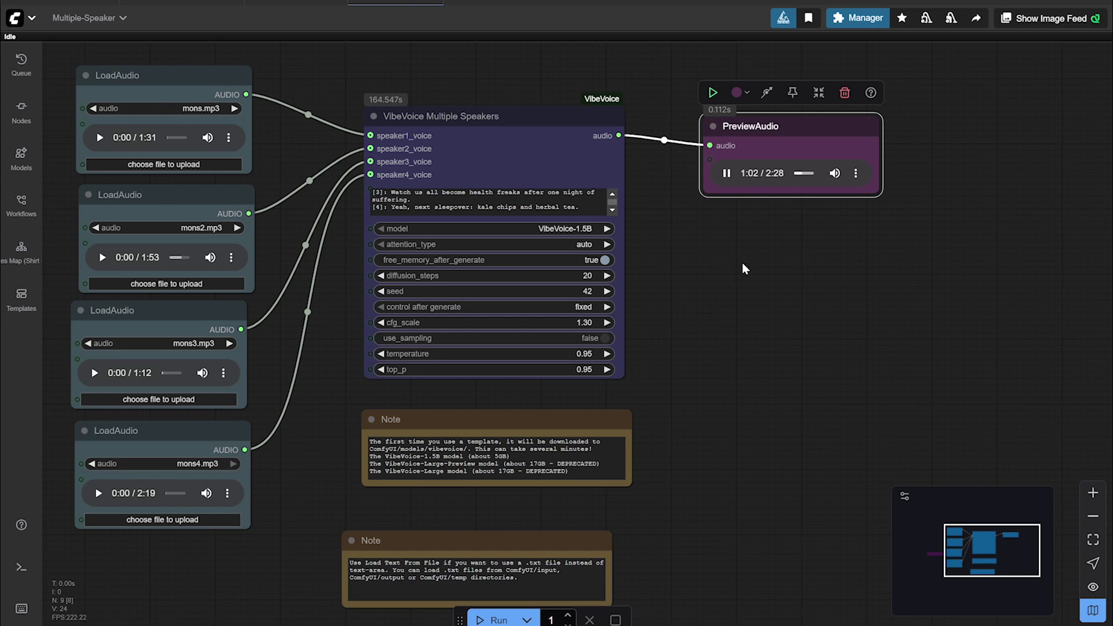
Pause the dialogue playback at 1:03 and bring the LoadAudio nodes into view.
{"action": "left_click", "coordinate": [729, 182]}
{"action": "scroll", "coordinate": [741, 361], "scroll_direction": "up", "scroll_amount": 2}
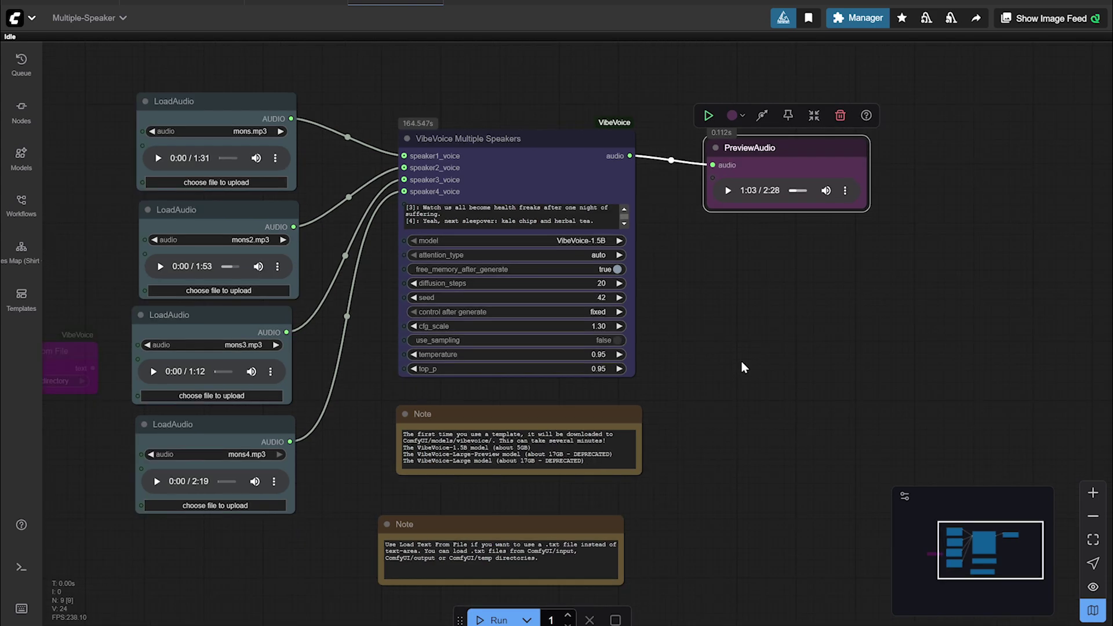
{"action": "left_click_drag", "start_coordinate": [739, 363], "coordinate": [946, 367]}
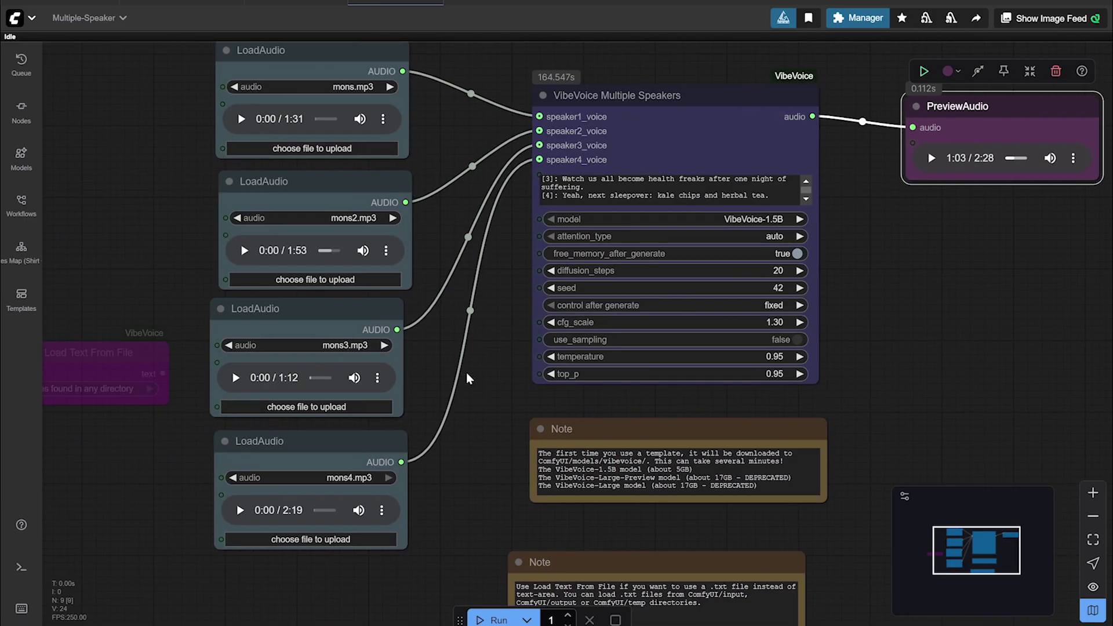
{"action": "left_click_drag", "start_coordinate": [483, 366], "coordinate": [474, 381]}
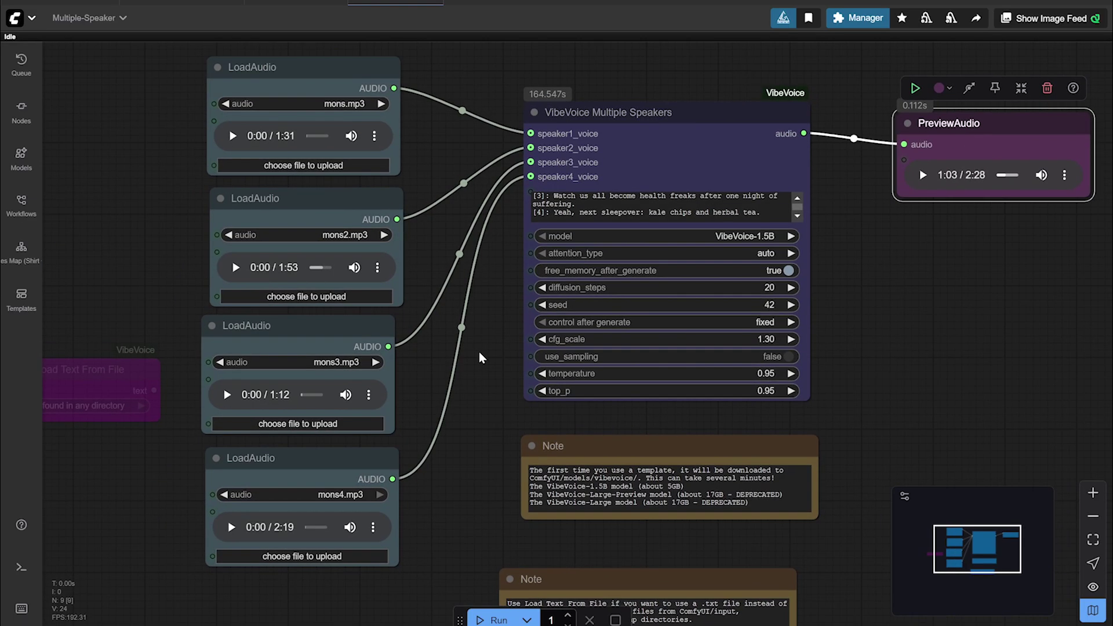
Bypass the mons4.mp3 audio loader with Ctrl+B.
{"action": "scroll", "coordinate": [471, 339], "scroll_direction": "up", "scroll_amount": 2}
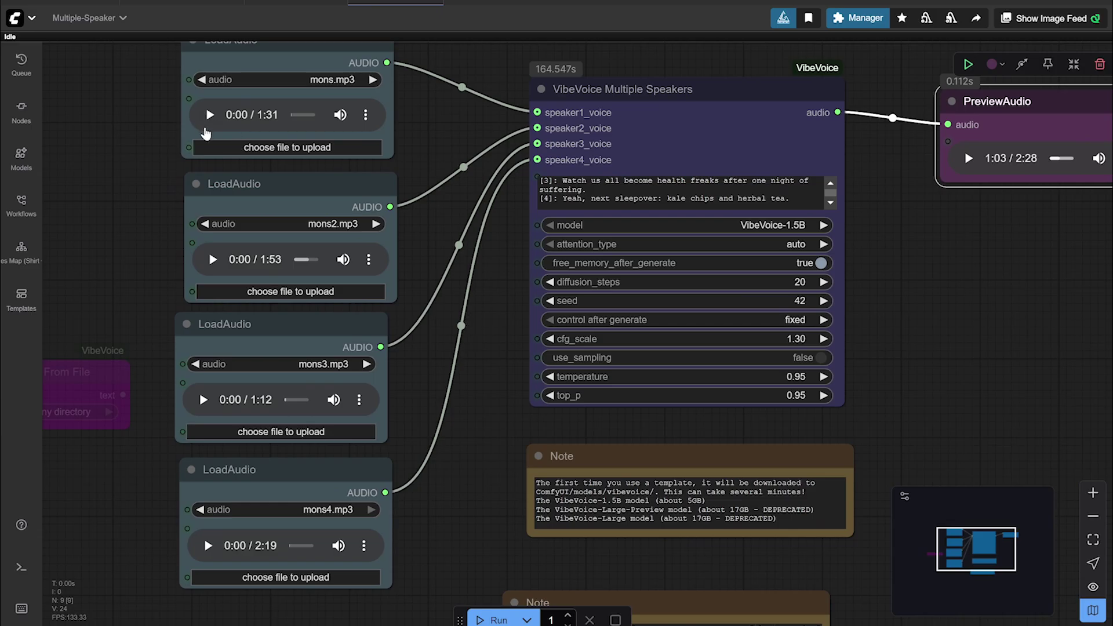
{"action": "scroll", "coordinate": [457, 403], "scroll_direction": "up", "scroll_amount": 2}
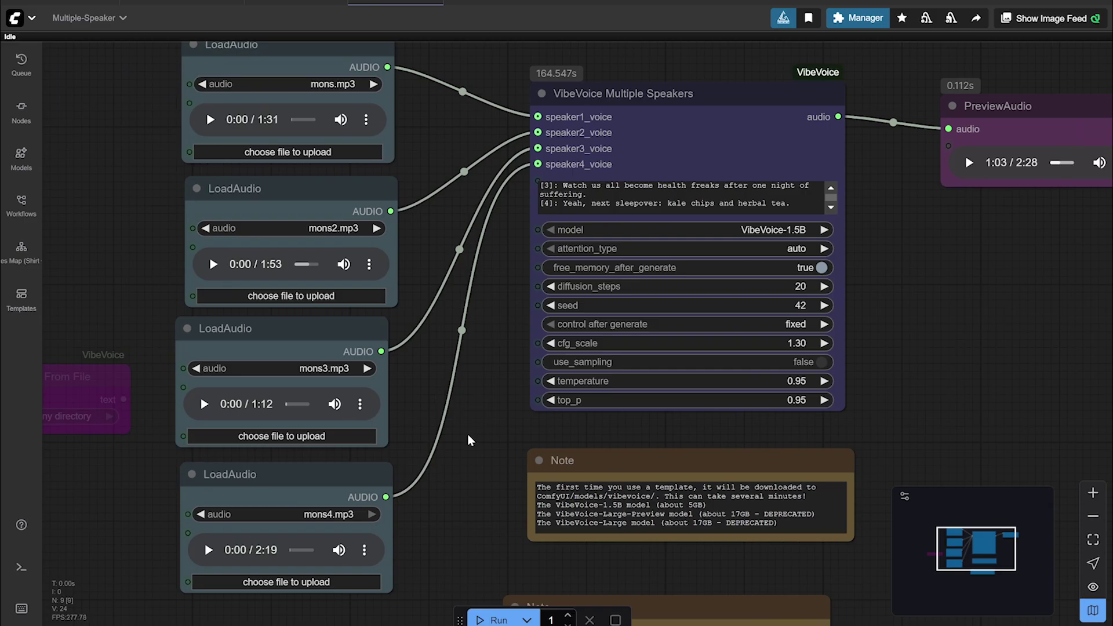
{"action": "scroll", "coordinate": [468, 441], "scroll_direction": "down", "scroll_amount": 3}
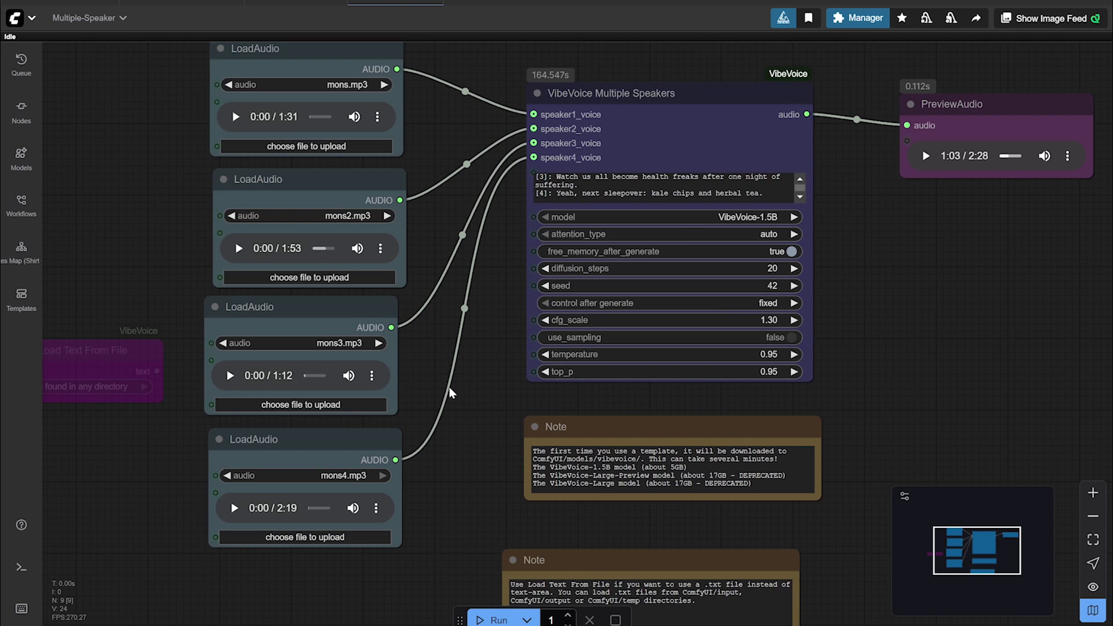
{"action": "scroll", "coordinate": [452, 390], "scroll_direction": "up", "scroll_amount": 1}
{"action": "scroll", "coordinate": [452, 390], "scroll_direction": "down", "scroll_amount": 1}
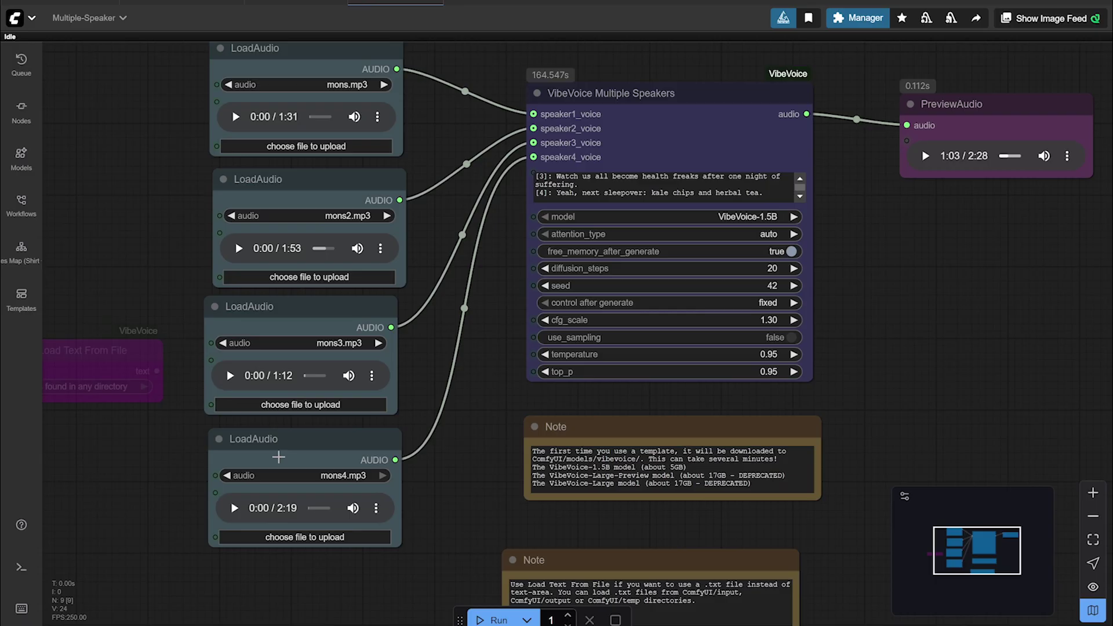
{"action": "left_click", "coordinate": [287, 442]}
{"action": "key", "text": "ctrl+b"}
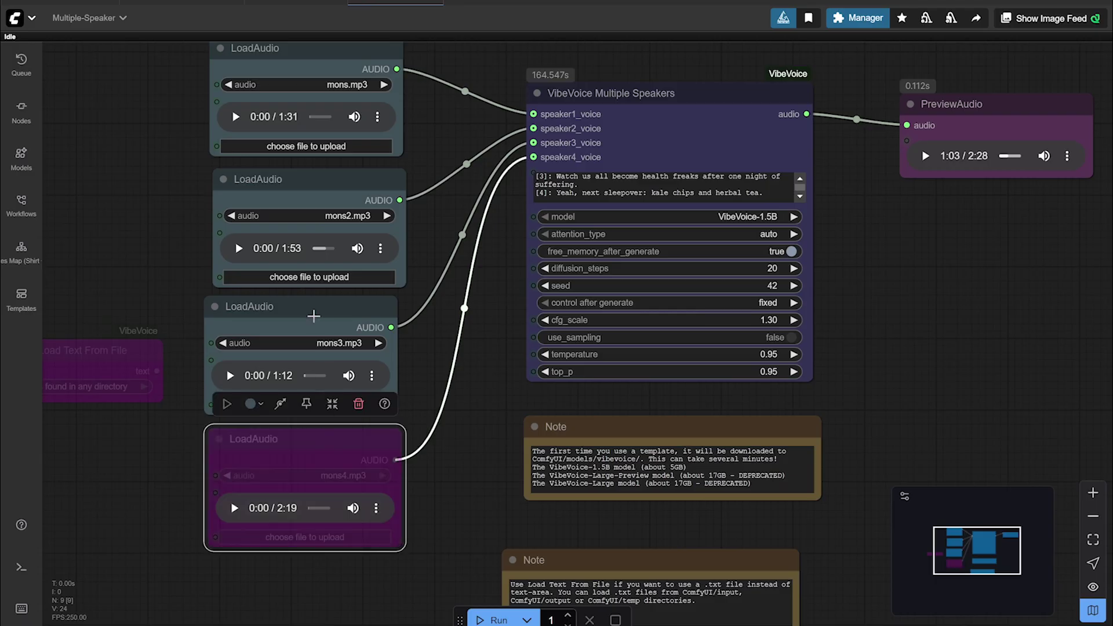
Bypass the mons3.mp3 audio loader with Ctrl+B, leaving mons and mons2 active.
{"action": "left_click", "coordinate": [314, 316]}
{"action": "key", "text": "ctrl+b"}
{"action": "scroll", "coordinate": [473, 365], "scroll_direction": "up", "scroll_amount": 2}
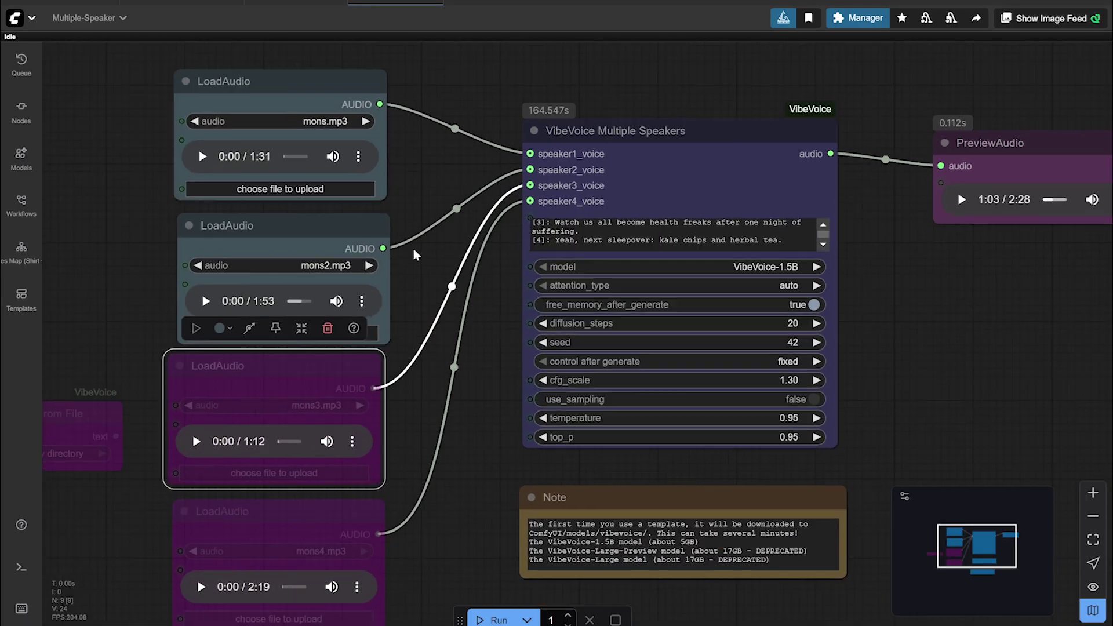
{"action": "scroll", "coordinate": [416, 255], "scroll_direction": "up", "scroll_amount": 3}
{"action": "left_click", "coordinate": [334, 210]}
{"action": "left_click_drag", "start_coordinate": [547, 373], "coordinate": [470, 350]}
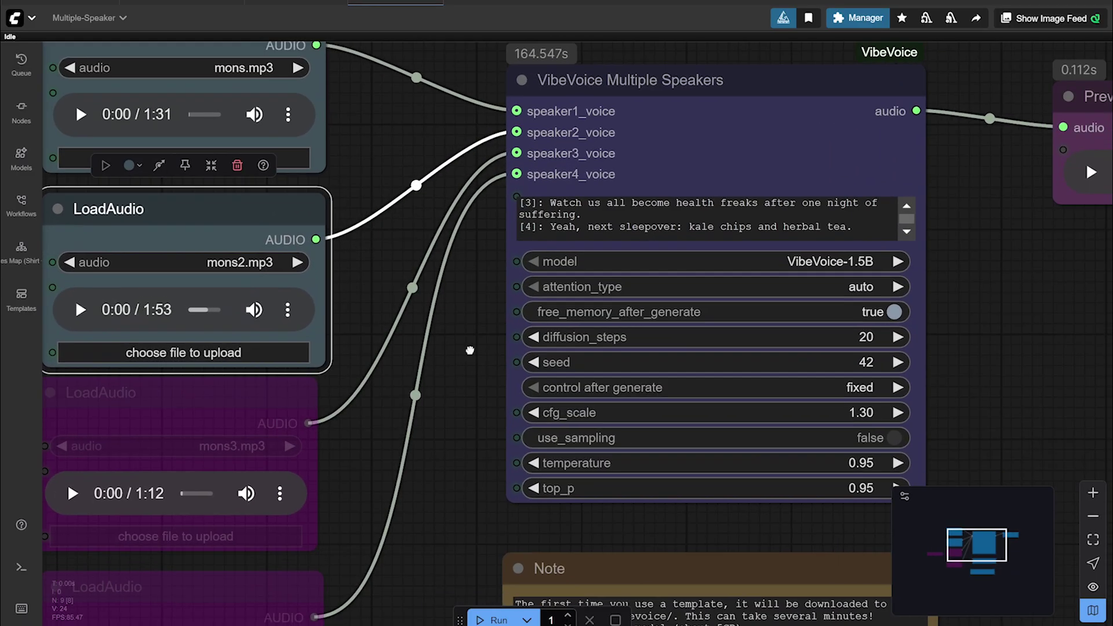
{"action": "scroll", "coordinate": [469, 350], "scroll_direction": "down", "scroll_amount": 1}
{"action": "scroll", "coordinate": [474, 250], "scroll_direction": "down", "scroll_amount": 3}
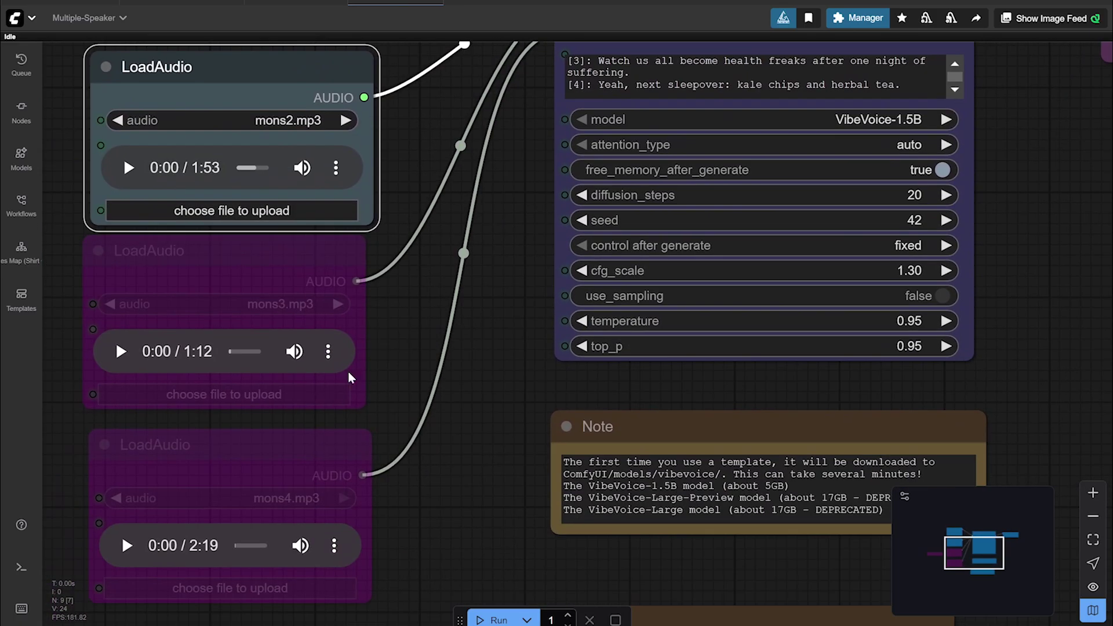
Check the two-speaker New York dialogue script in ChatGPT, then return to ComfyUI.
{"action": "mouse_move", "coordinate": [787, 625]}
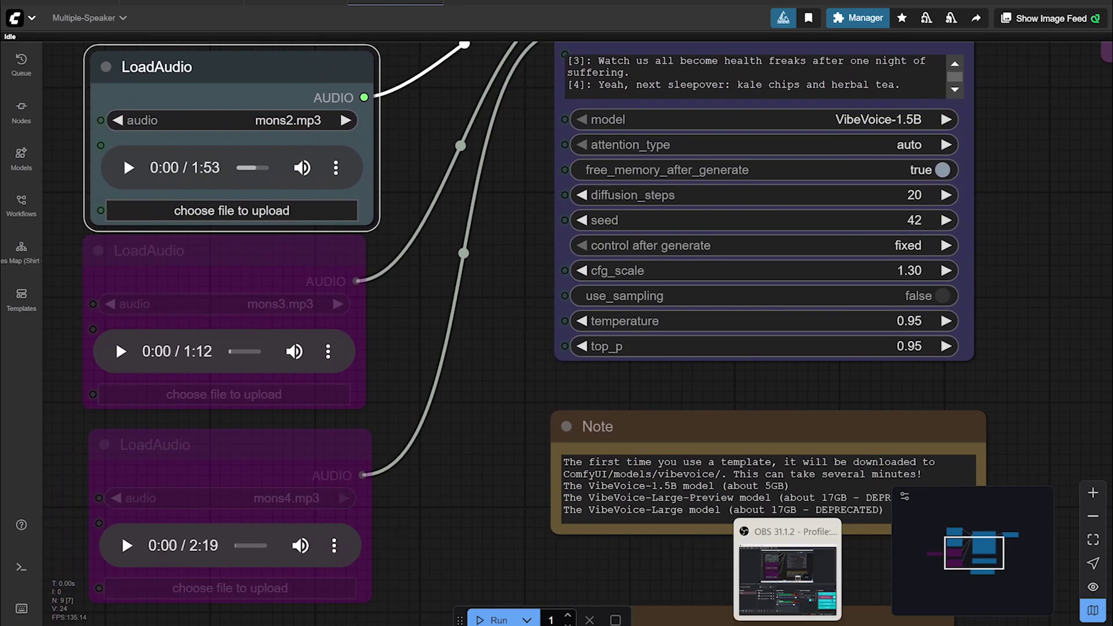
{"action": "mouse_move", "coordinate": [587, 625]}
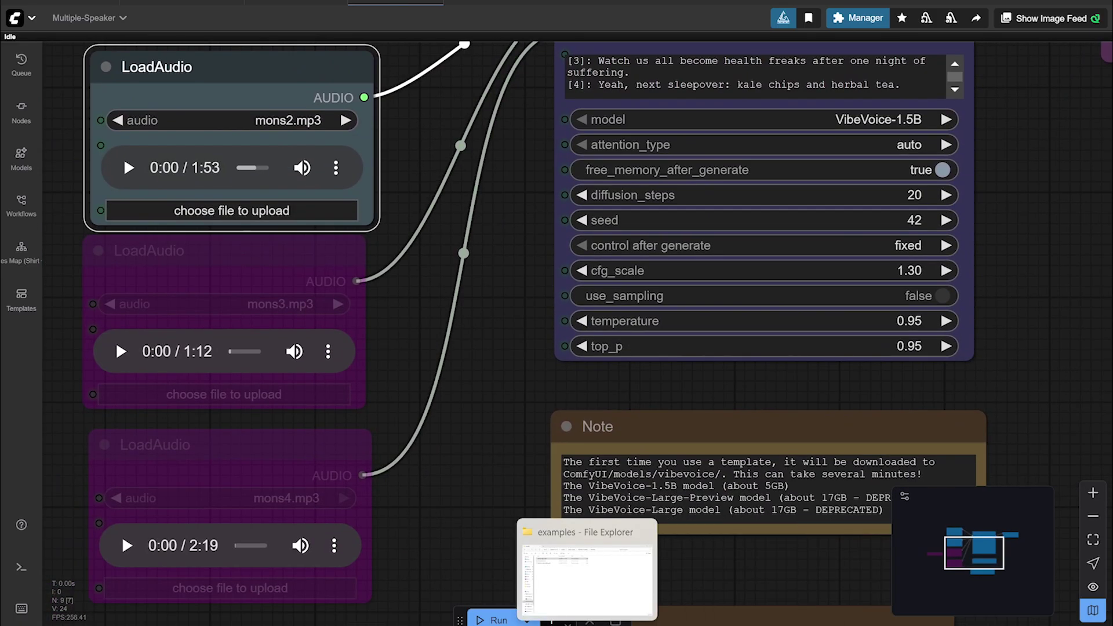
{"action": "key", "text": "alt+Tab"}
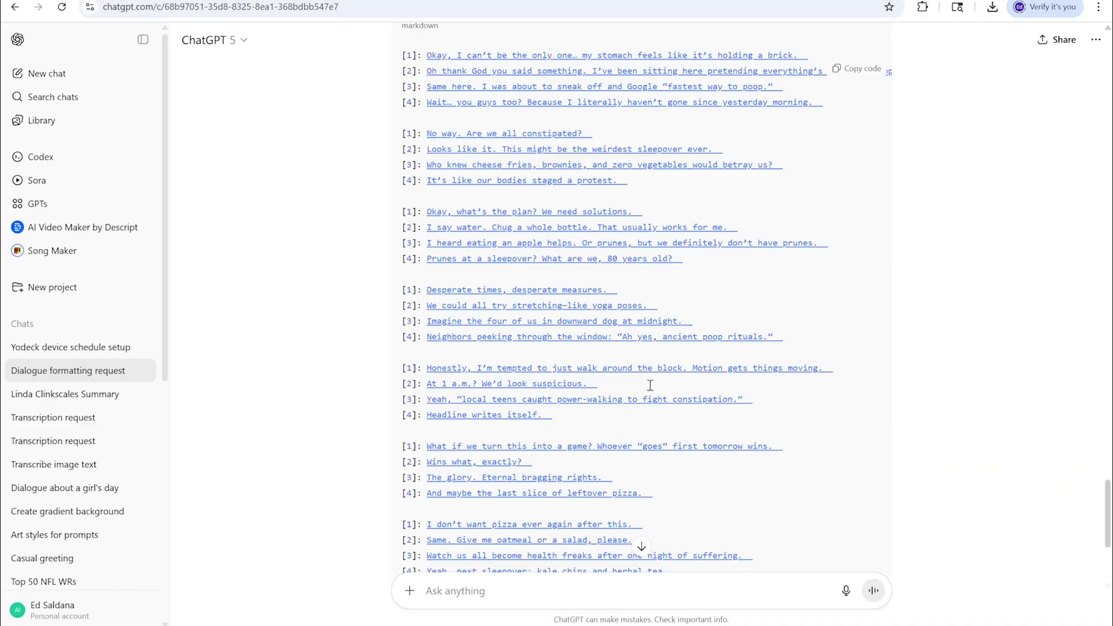
{"action": "scroll", "coordinate": [609, 321], "scroll_direction": "up", "scroll_amount": 5}
{"action": "key", "text": "alt+Tab"}
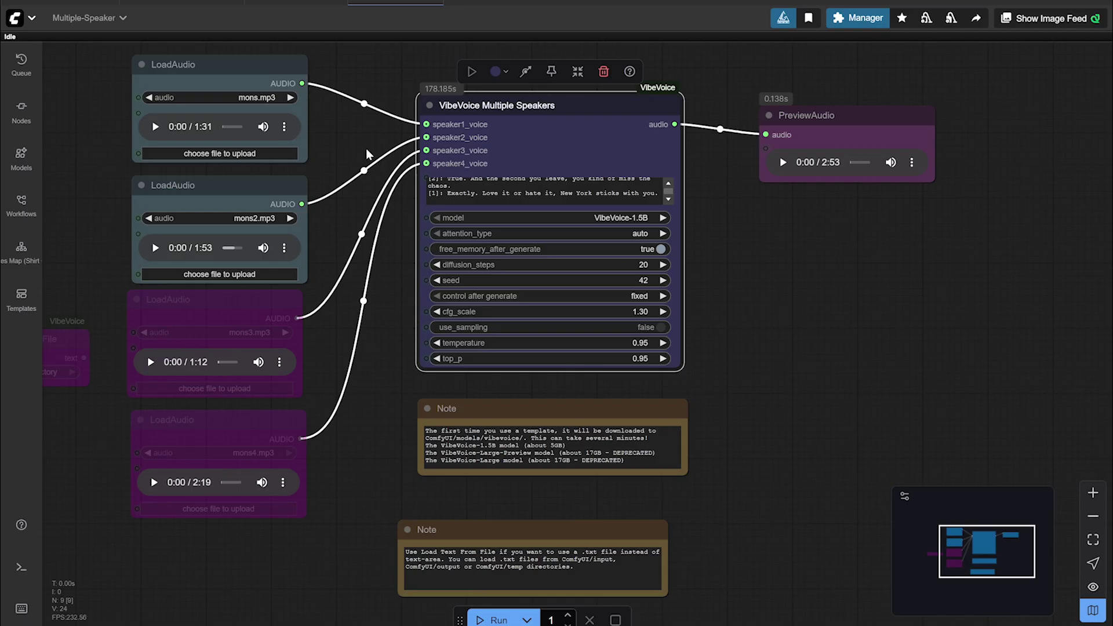
Play the 2:53 two-speaker New York dialogue in PreviewAudio and pause it at 0:45.
{"action": "left_click_drag", "start_coordinate": [367, 153], "coordinate": [313, 161]}
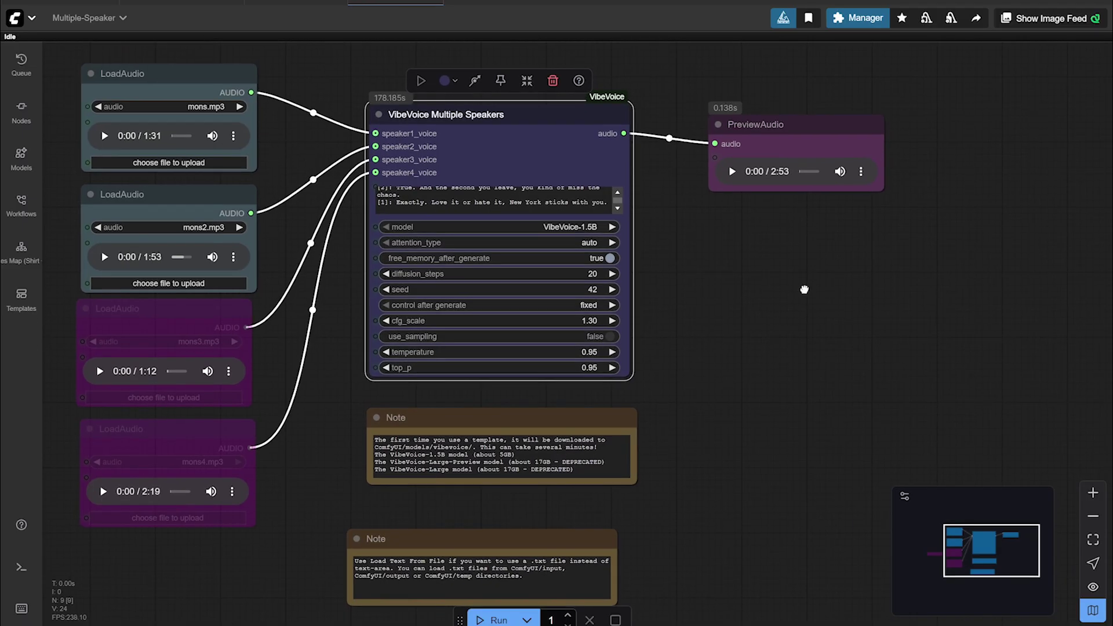
{"action": "mouse_move", "coordinate": [729, 263]}
{"action": "left_mouse_down"}
{"action": "mouse_move", "coordinate": [758, 268]}
{"action": "mouse_move", "coordinate": [746, 260]}
{"action": "left_mouse_up"}
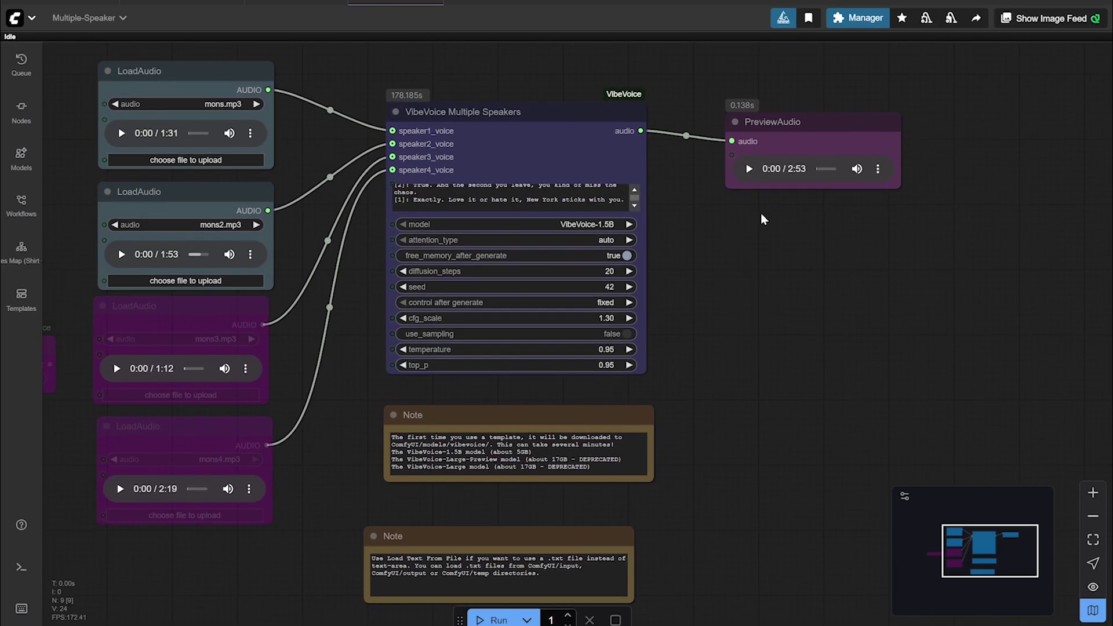
{"action": "left_click", "coordinate": [750, 171]}
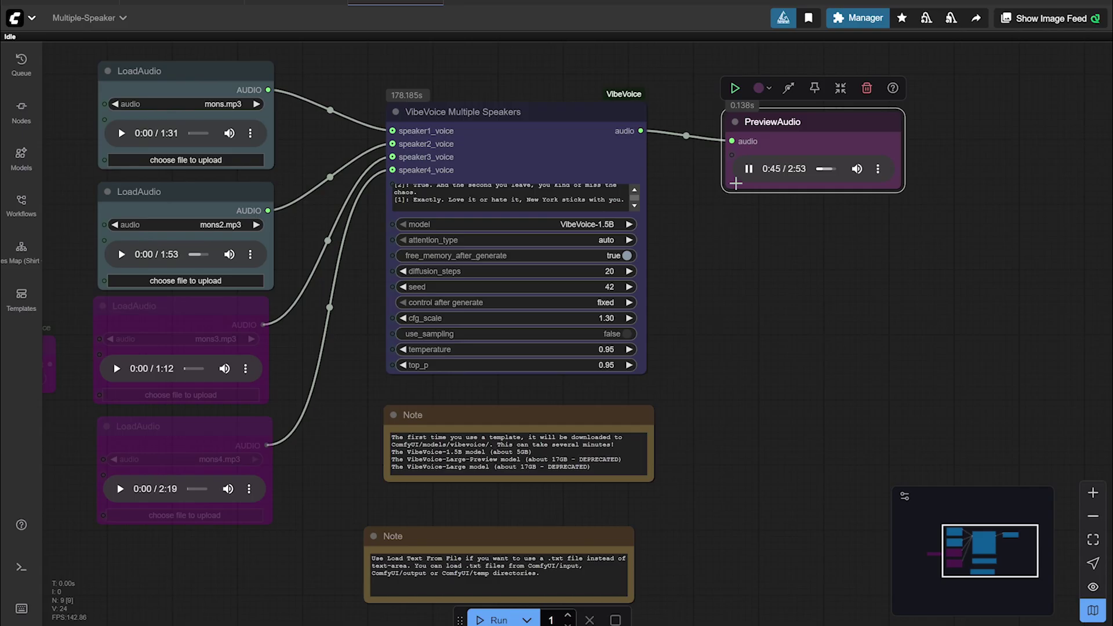
{"action": "left_click", "coordinate": [748, 169]}
{"action": "scroll", "coordinate": [703, 301], "scroll_direction": "down", "scroll_amount": 2}
{"action": "scroll", "coordinate": [683, 279], "scroll_direction": "right", "scroll_amount": 2}
{"action": "scroll", "coordinate": [683, 282], "scroll_direction": "left", "scroll_amount": 3}
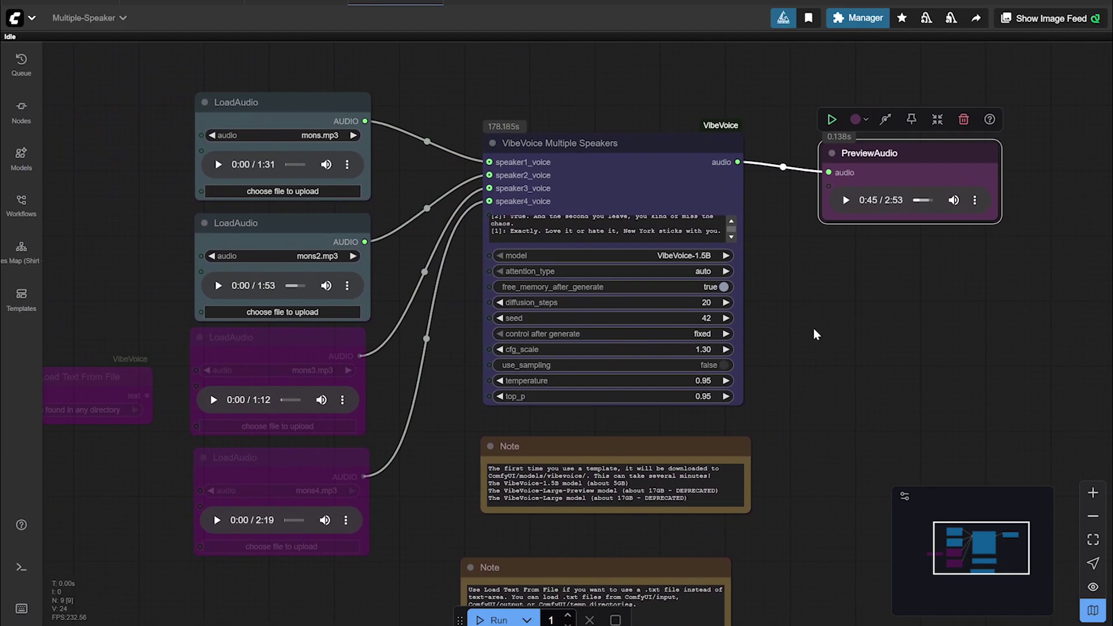
{"action": "scroll", "coordinate": [814, 331], "scroll_direction": "up", "scroll_amount": 3}
{"action": "scroll", "coordinate": [468, 288], "scroll_direction": "left", "scroll_amount": 2}
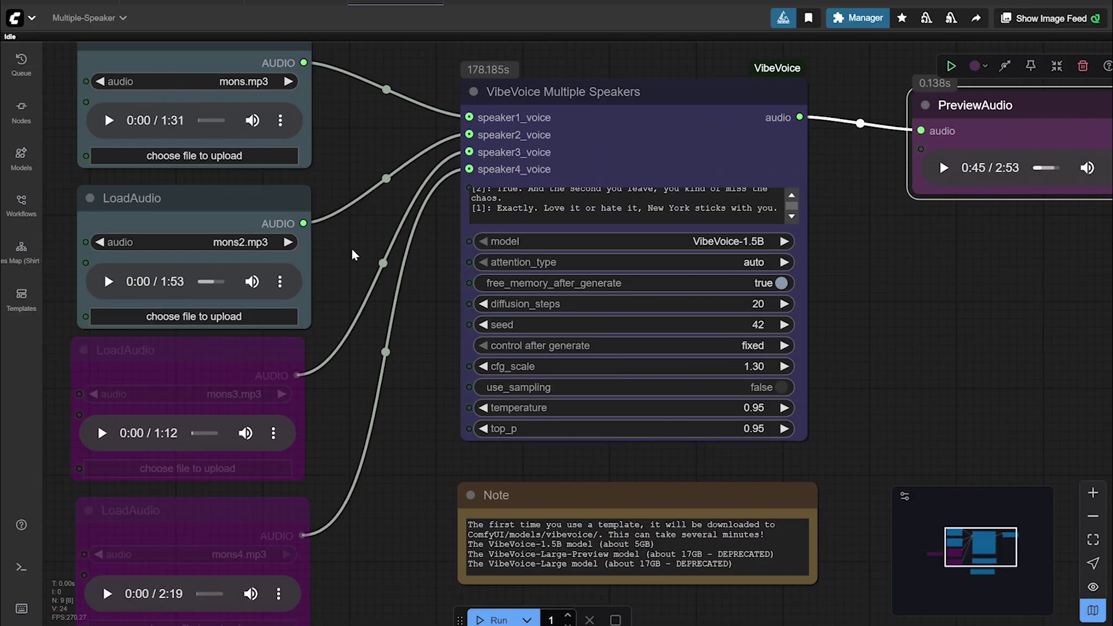
{"action": "left_click_drag", "start_coordinate": [355, 249], "coordinate": [375, 225]}
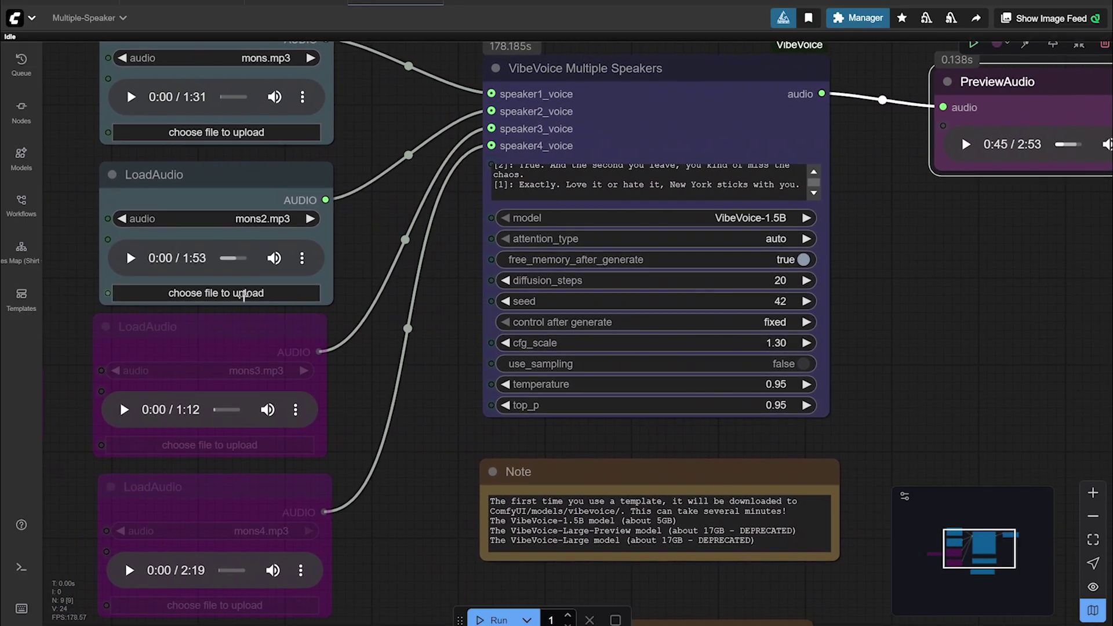
Load the third ElevenLabs recording (4:03) from Downloads into the mons2 second-voice loader.
{"action": "left_click", "coordinate": [232, 292]}
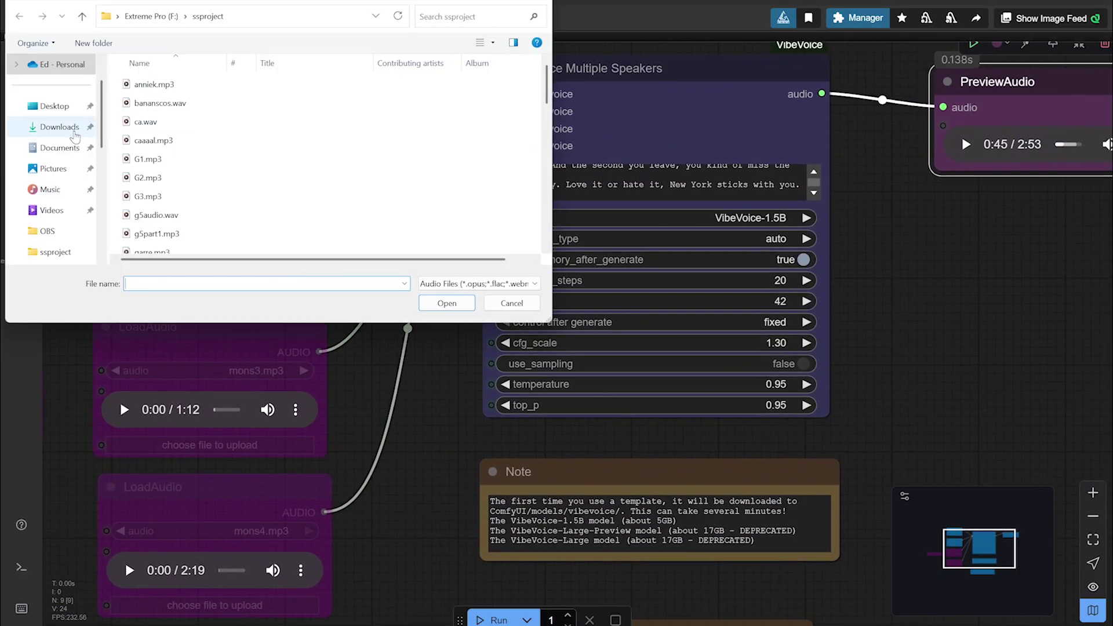
{"action": "left_click", "coordinate": [58, 126]}
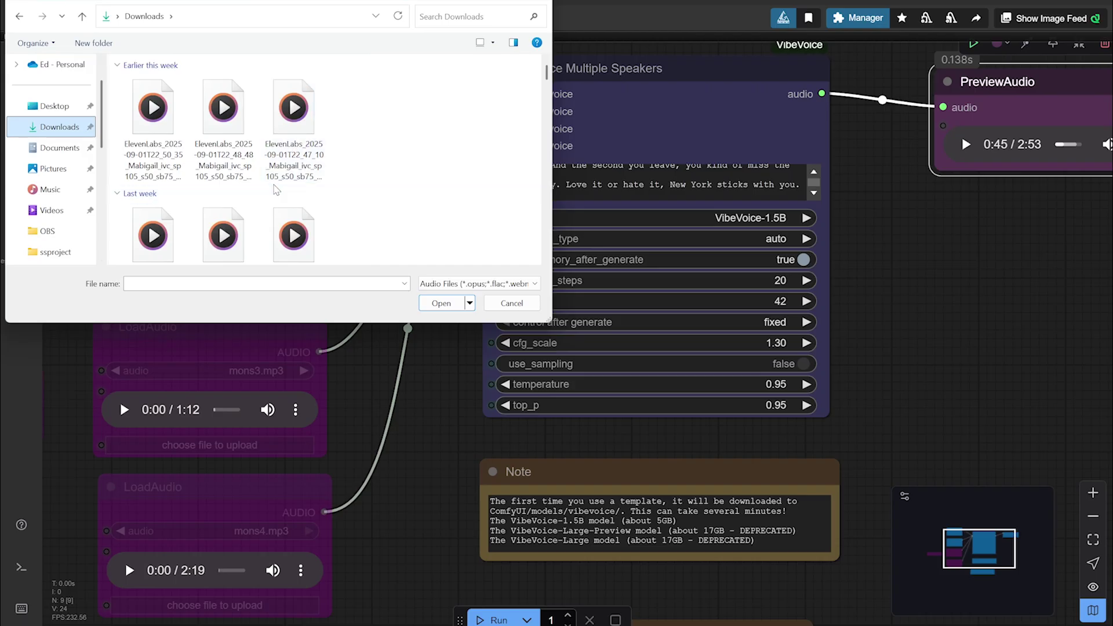
{"action": "left_click", "coordinate": [294, 127]}
{"action": "left_click", "coordinate": [441, 303]}
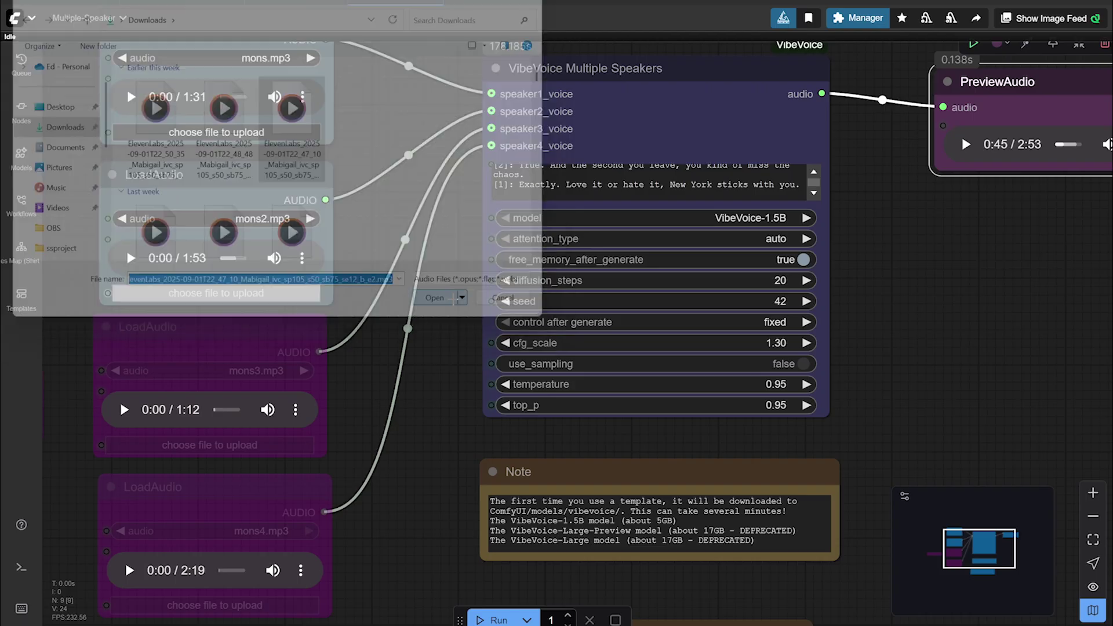
Try the Dexter ElevenLabs recording, then the short 12_16 file, in the top audio loader.
{"action": "left_click_drag", "start_coordinate": [382, 149], "coordinate": [391, 199]}
{"action": "left_click", "coordinate": [274, 190]}
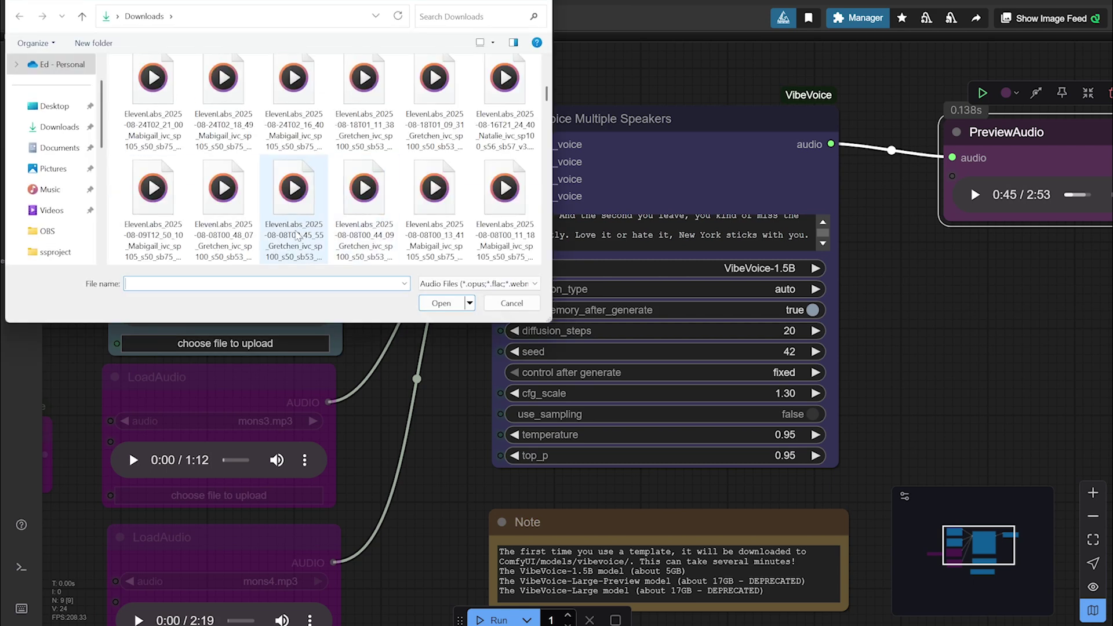
{"action": "scroll", "coordinate": [360, 214], "scroll_direction": "down", "scroll_amount": 2}
{"action": "left_click", "coordinate": [364, 203]}
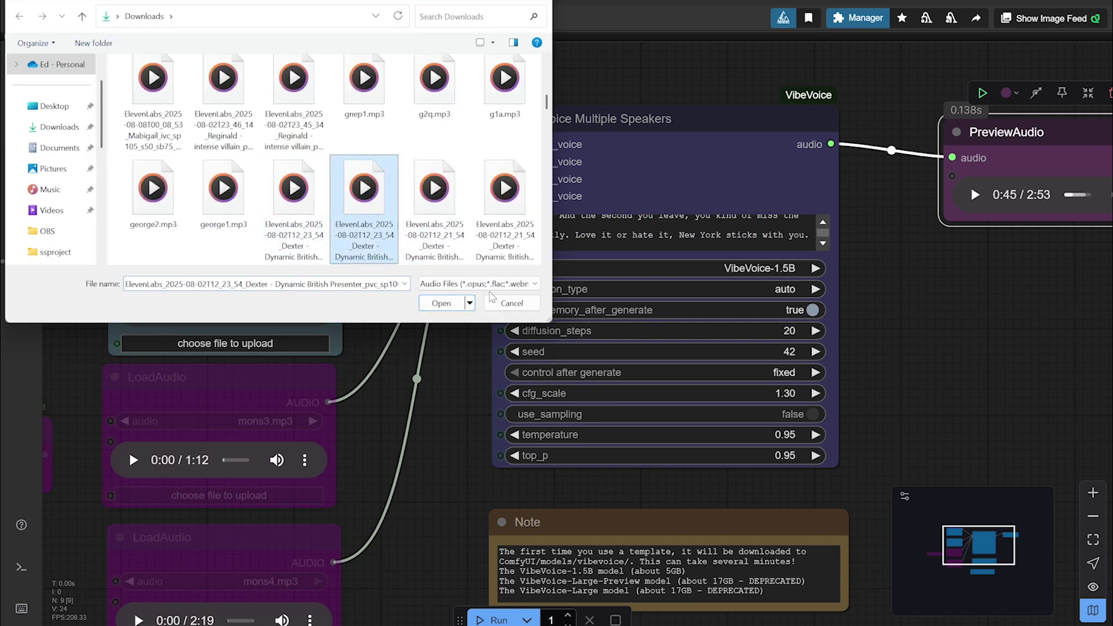
{"action": "left_click", "coordinate": [442, 302]}
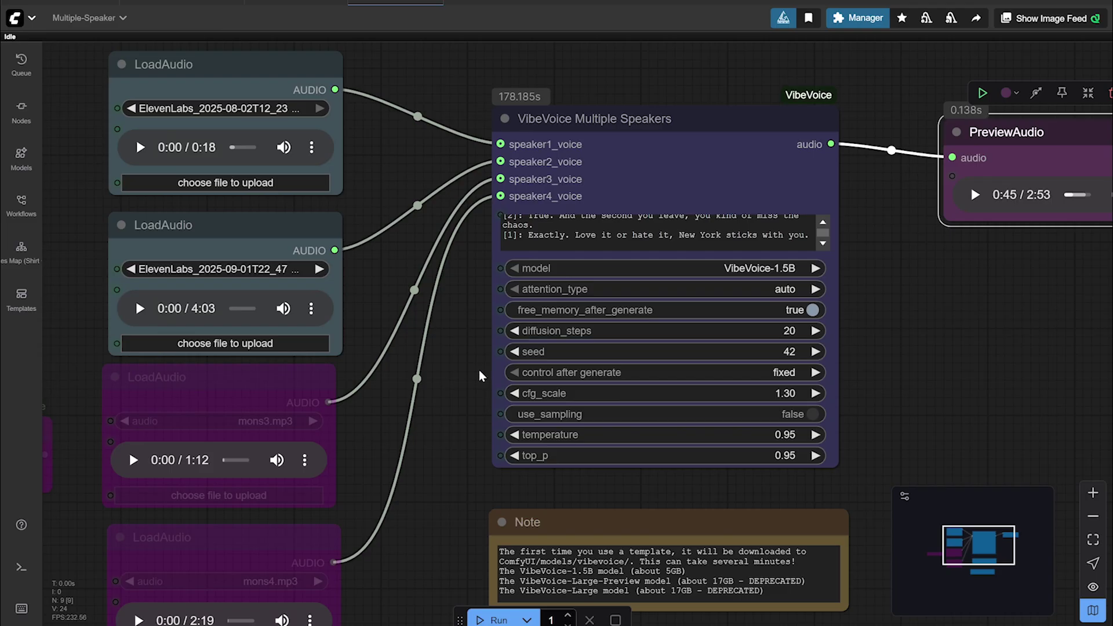
{"action": "left_click", "coordinate": [243, 183]}
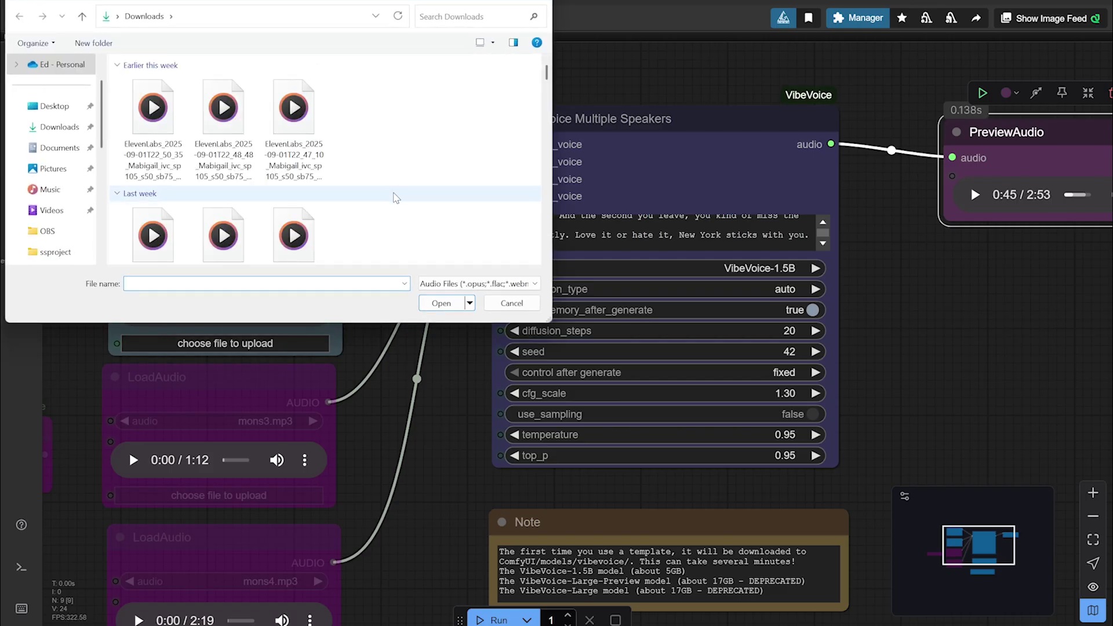
{"action": "scroll", "coordinate": [395, 197], "scroll_direction": "down", "scroll_amount": 5}
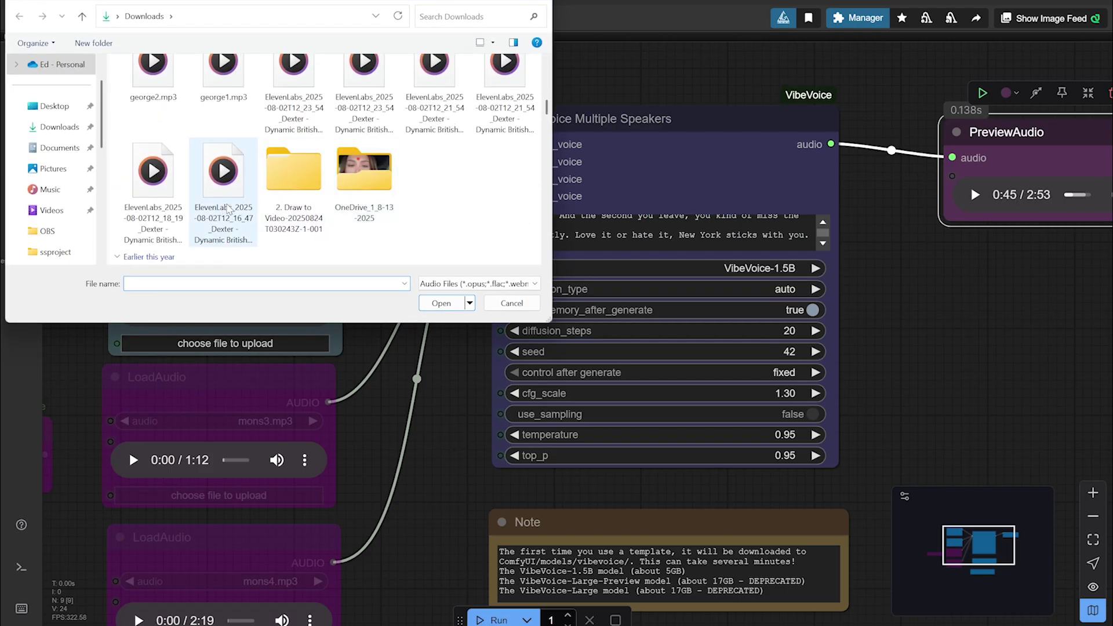
{"action": "left_click", "coordinate": [228, 210]}
{"action": "left_click", "coordinate": [436, 307]}
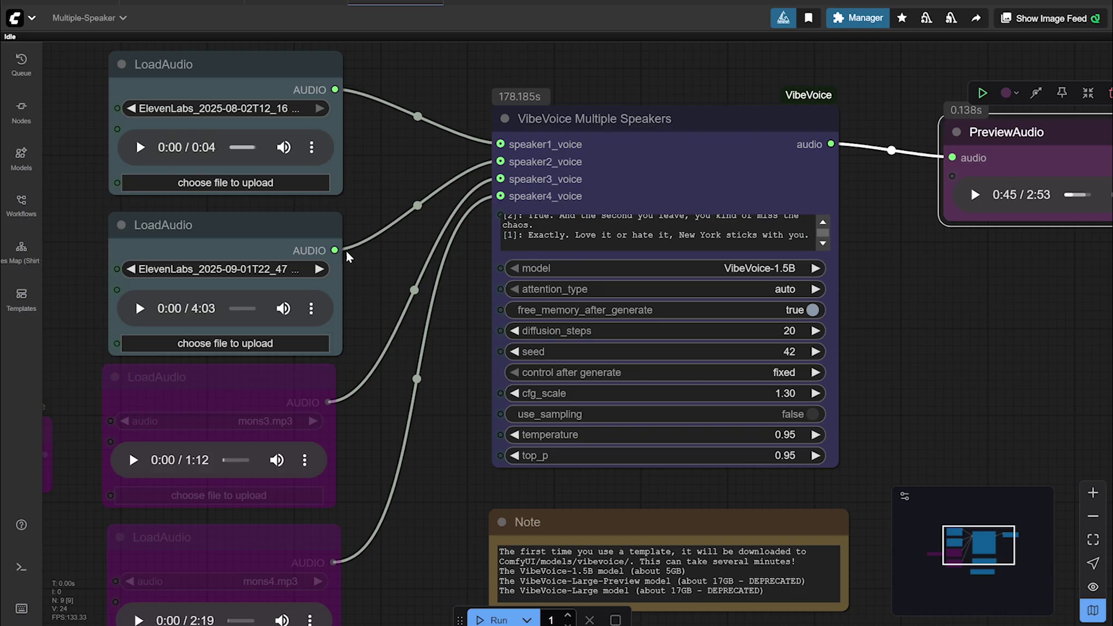
Load the 24-second 2025-07-18 voice sample as the first speaker's voice.
{"action": "left_click", "coordinate": [276, 186]}
{"action": "scroll", "coordinate": [425, 201], "scroll_direction": "down", "scroll_amount": 5}
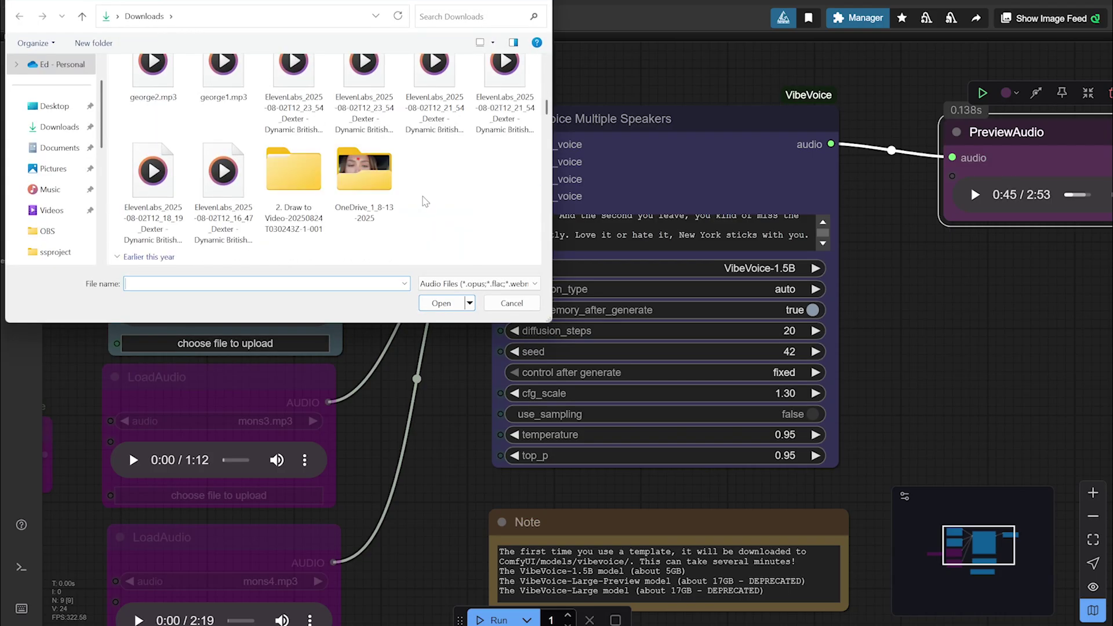
{"action": "scroll", "coordinate": [424, 203], "scroll_direction": "down", "scroll_amount": 3}
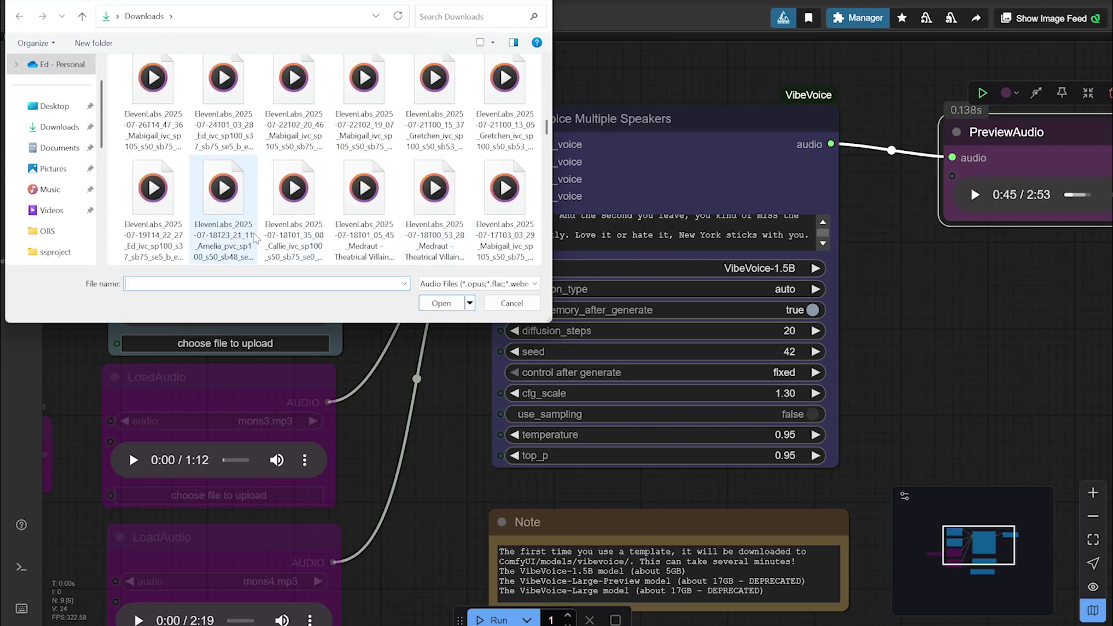
{"action": "left_click", "coordinate": [256, 241]}
{"action": "left_click", "coordinate": [445, 304]}
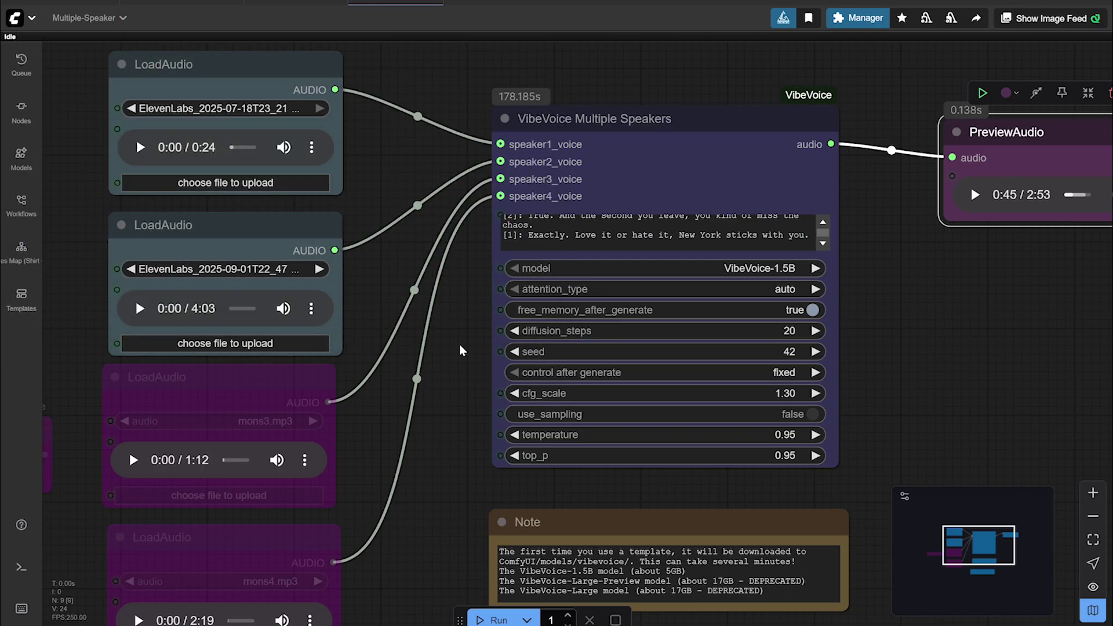
{"action": "left_click_drag", "start_coordinate": [458, 331], "coordinate": [477, 201]}
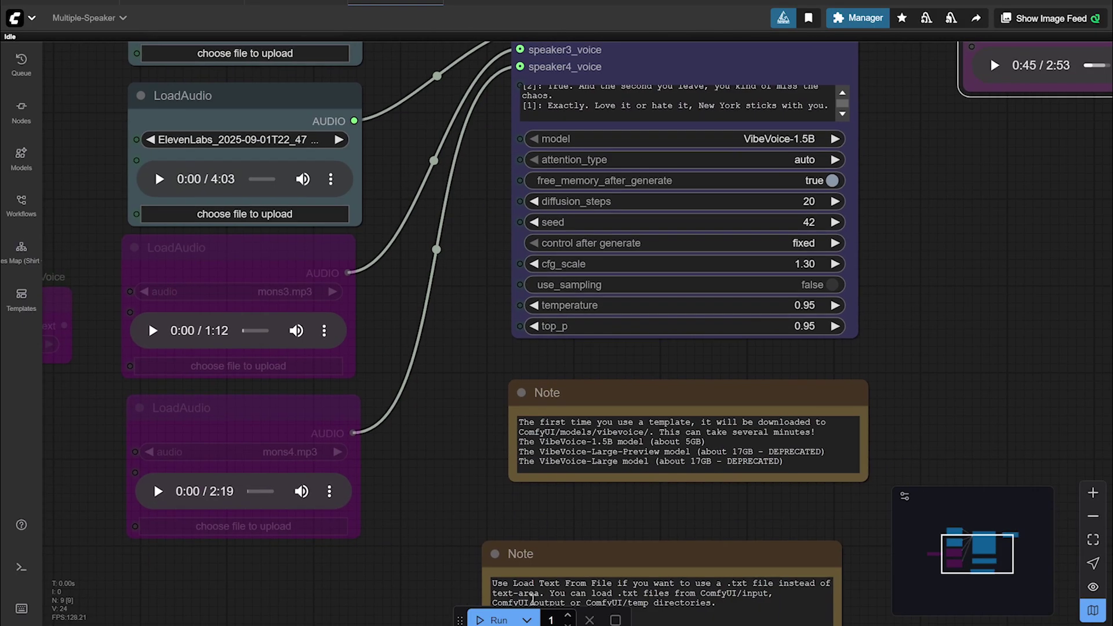
Run the workflow, dismiss the allocation error, and rerun to get a 2:15 dialogue clip.
{"action": "key", "text": "ctrl+Return"}
{"action": "scroll", "coordinate": [426, 371], "scroll_direction": "up", "scroll_amount": 4}
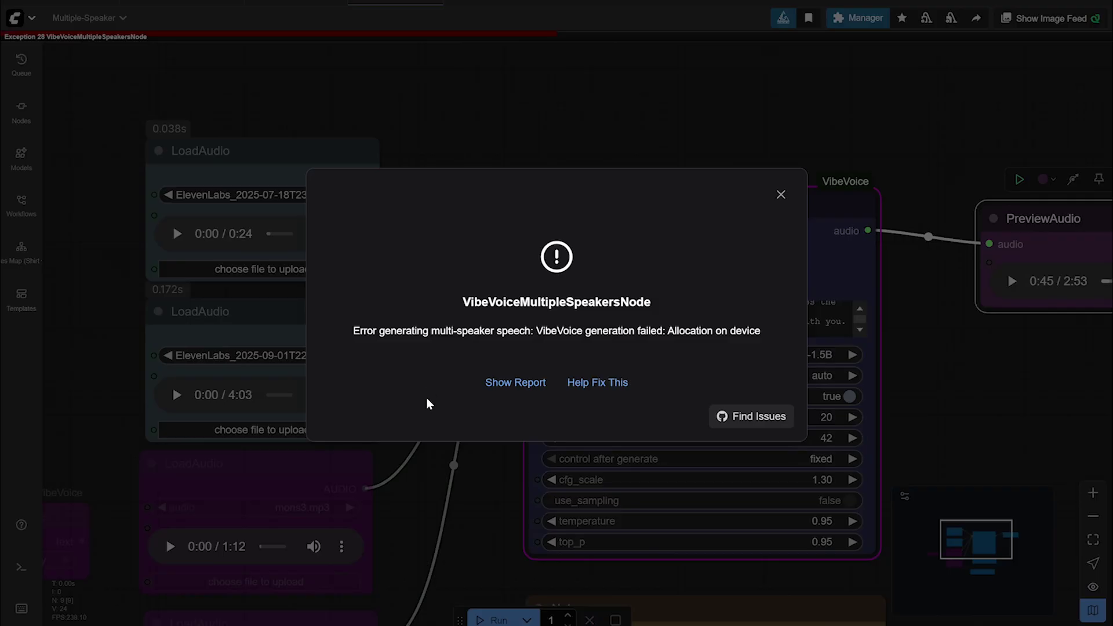
{"action": "left_click", "coordinate": [780, 195]}
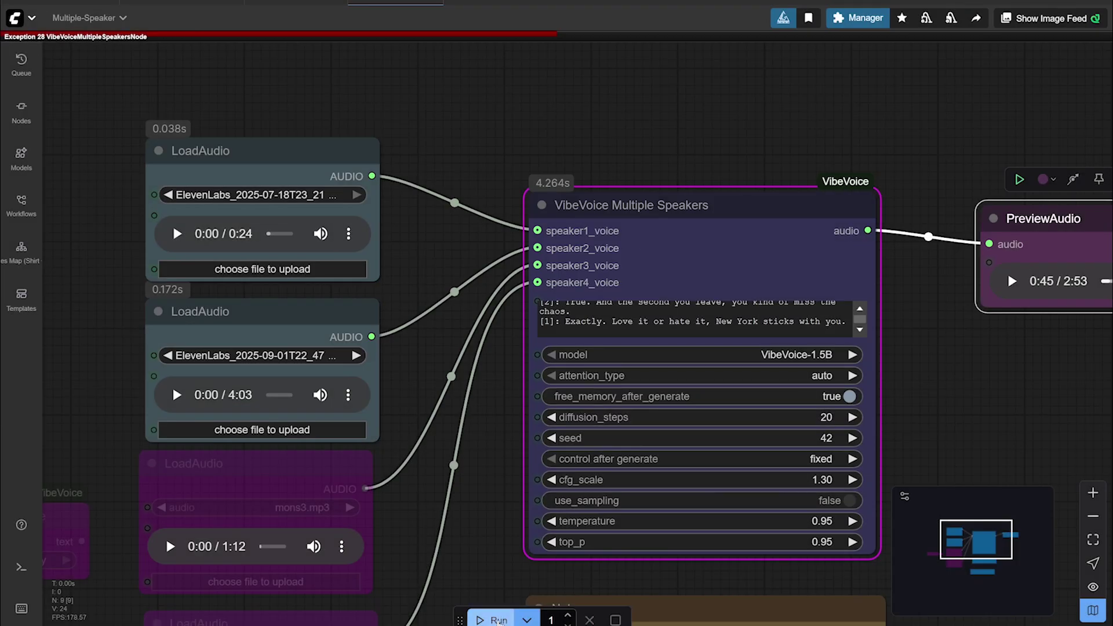
{"action": "left_click", "coordinate": [499, 619]}
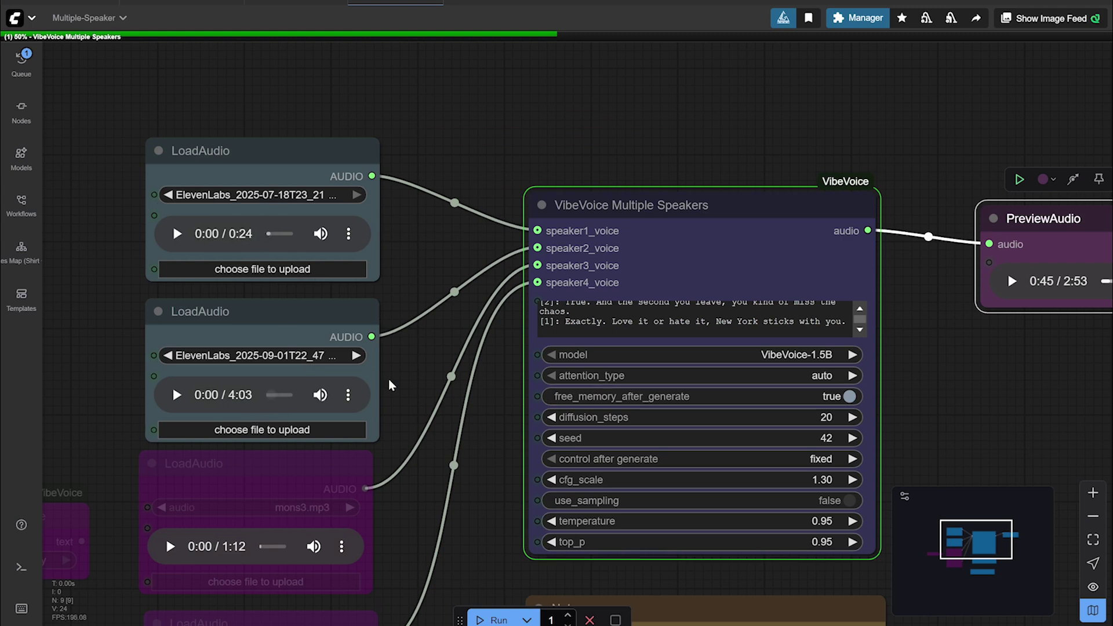
{"action": "left_click_drag", "start_coordinate": [478, 432], "coordinate": [221, 339]}
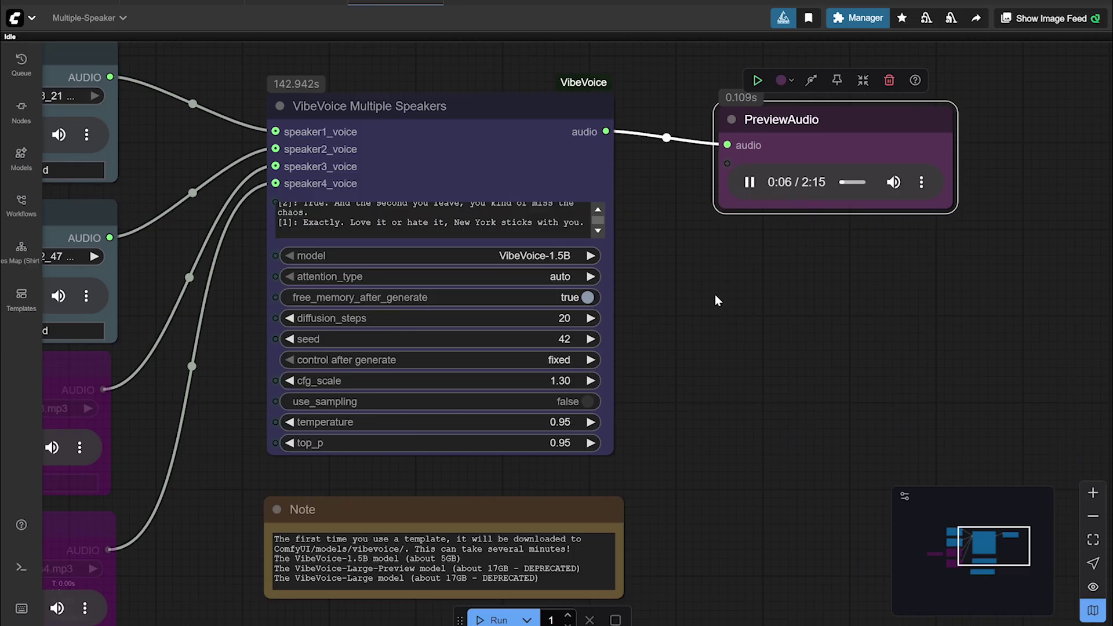
Play the new 2:15 dialogue in PreviewAudio and pause it at 0:40.
{"action": "scroll", "coordinate": [704, 291], "scroll_direction": "left", "scroll_amount": 5}
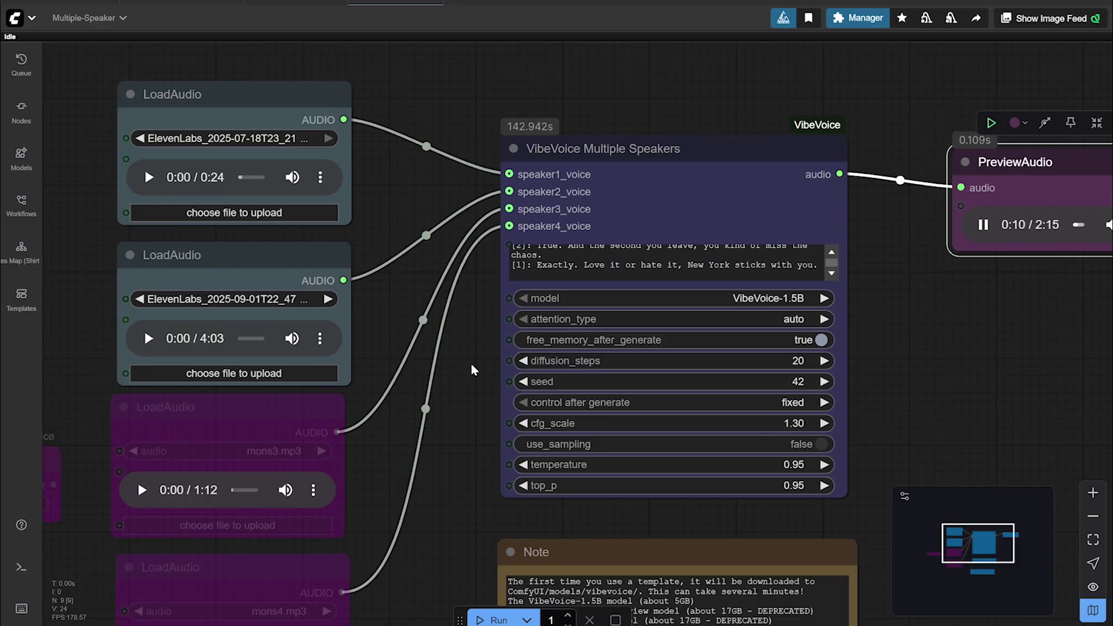
{"action": "scroll", "coordinate": [472, 370], "scroll_direction": "right", "scroll_amount": 3}
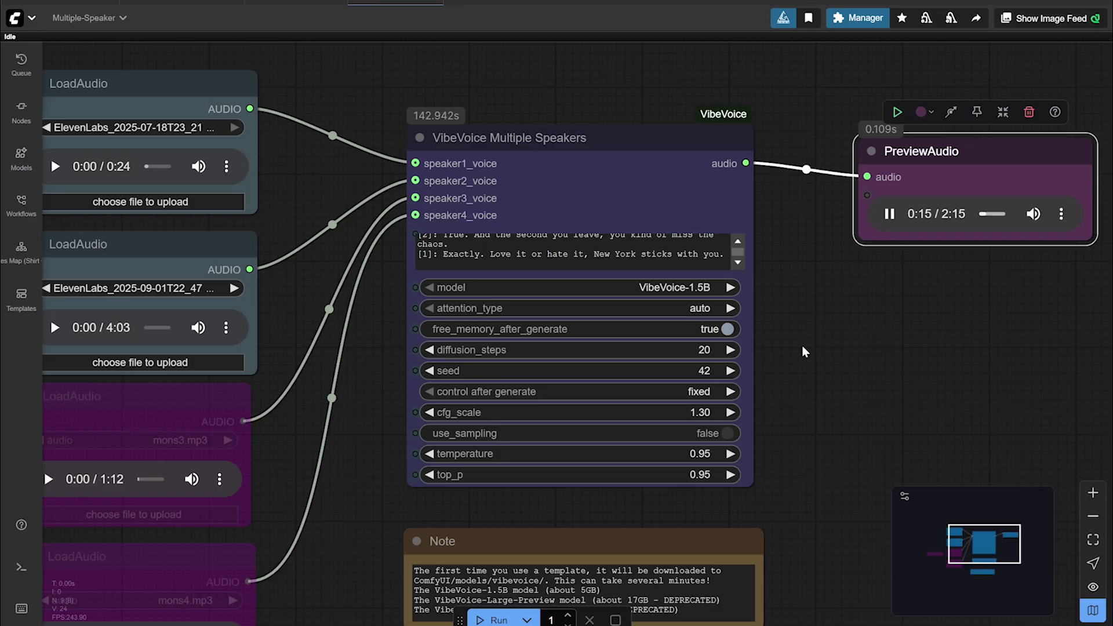
{"action": "left_click_drag", "start_coordinate": [866, 347], "coordinate": [820, 316]}
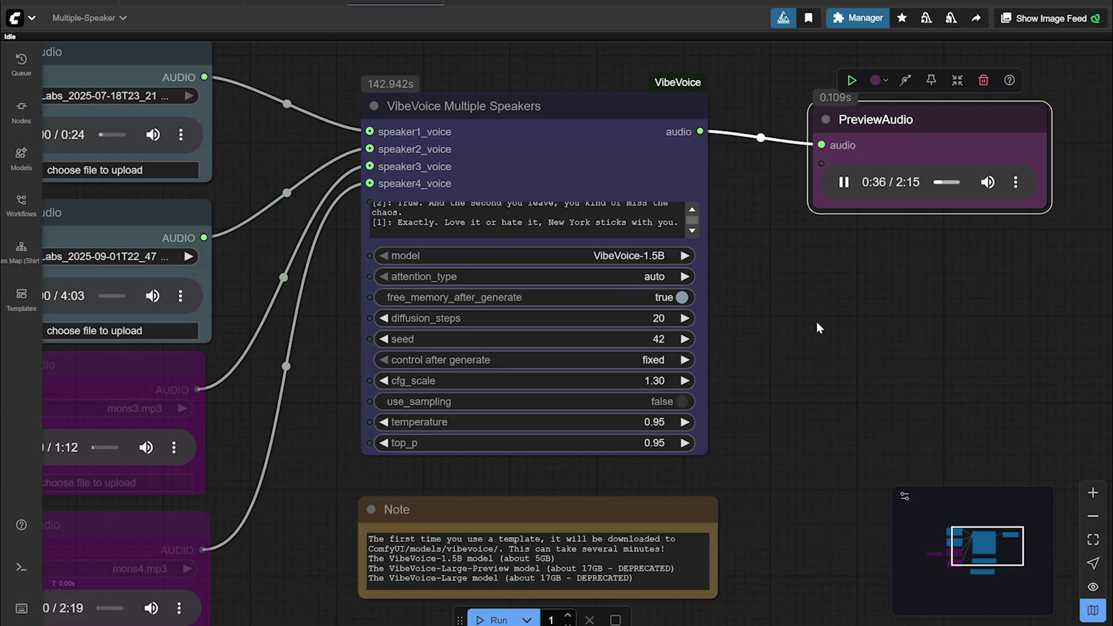
{"action": "left_click_drag", "start_coordinate": [818, 323], "coordinate": [824, 367]}
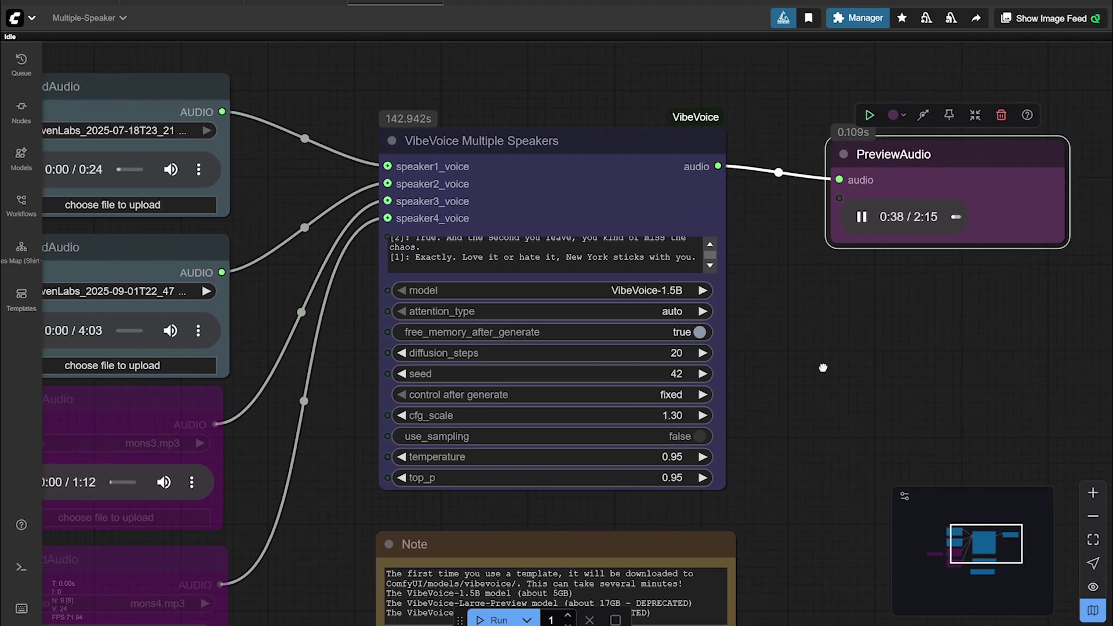
{"action": "left_click", "coordinate": [860, 218]}
{"action": "left_click_drag", "start_coordinate": [367, 385], "coordinate": [504, 386]}
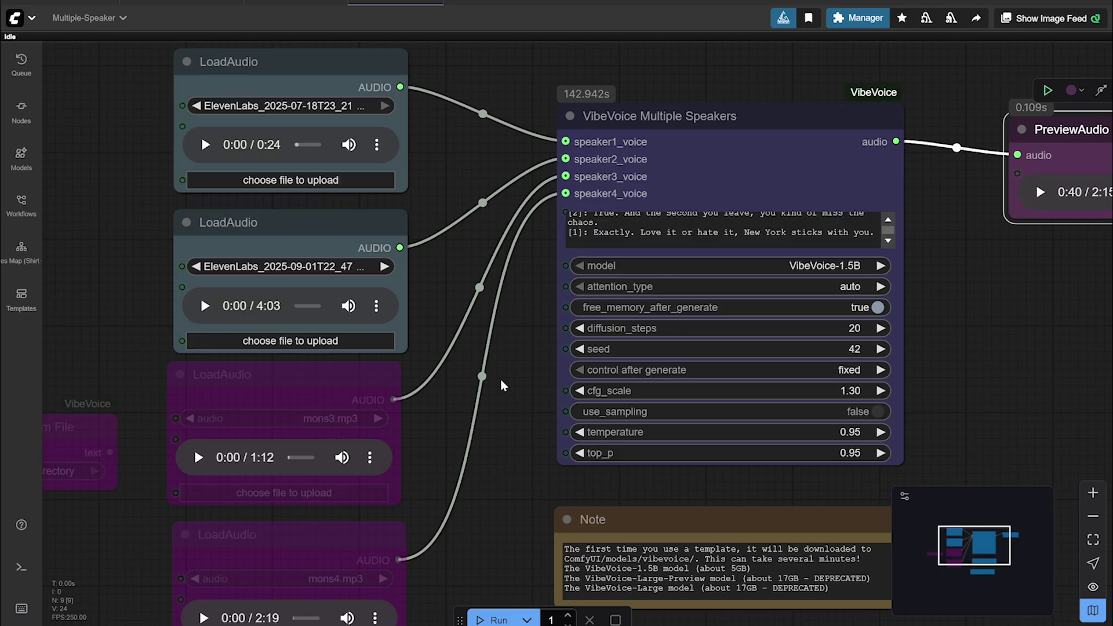
{"action": "scroll", "coordinate": [513, 347], "scroll_direction": "down", "scroll_amount": 2}
{"action": "scroll", "coordinate": [506, 351], "scroll_direction": "up", "scroll_amount": 3}
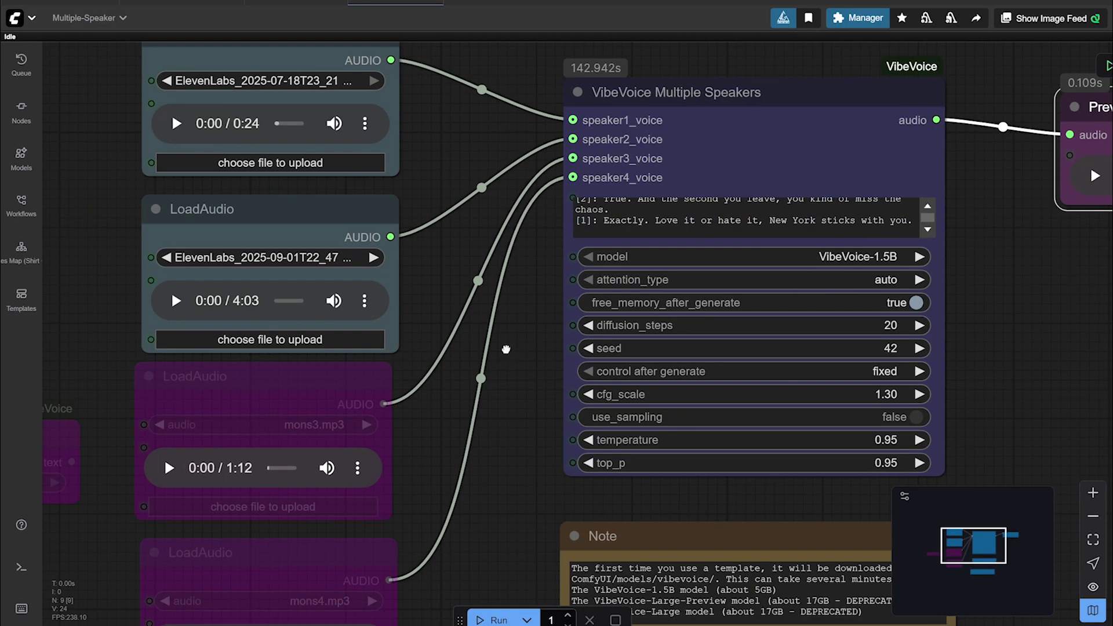
{"action": "left_click_drag", "start_coordinate": [484, 156], "coordinate": [400, 192]}
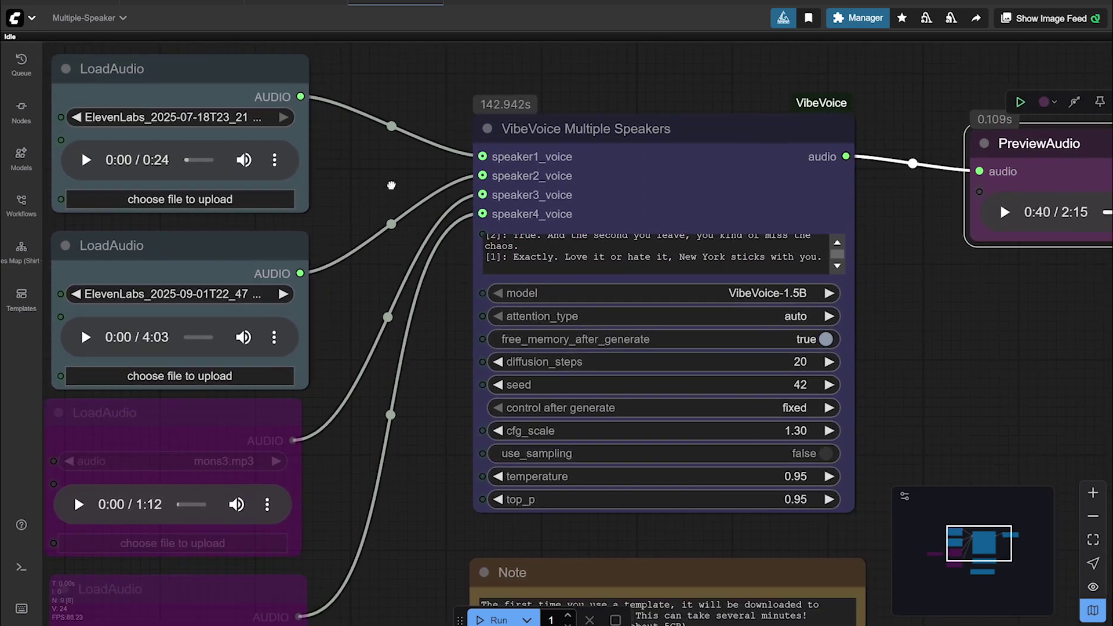
{"action": "scroll", "coordinate": [400, 191], "scroll_direction": "down", "scroll_amount": 1}
{"action": "left_click_drag", "start_coordinate": [925, 335], "coordinate": [835, 343]}
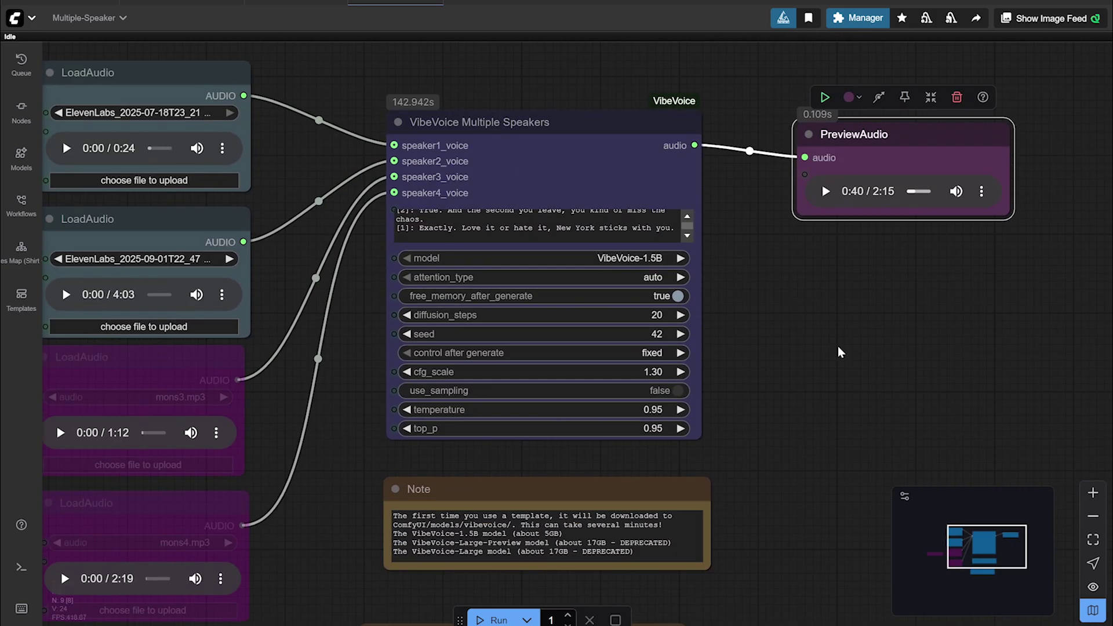
{"action": "scroll", "coordinate": [841, 330], "scroll_direction": "down", "scroll_amount": 1}
{"action": "scroll", "coordinate": [455, 305], "scroll_direction": "down", "scroll_amount": 1}
{"action": "left_click_drag", "start_coordinate": [455, 305], "coordinate": [452, 364]}
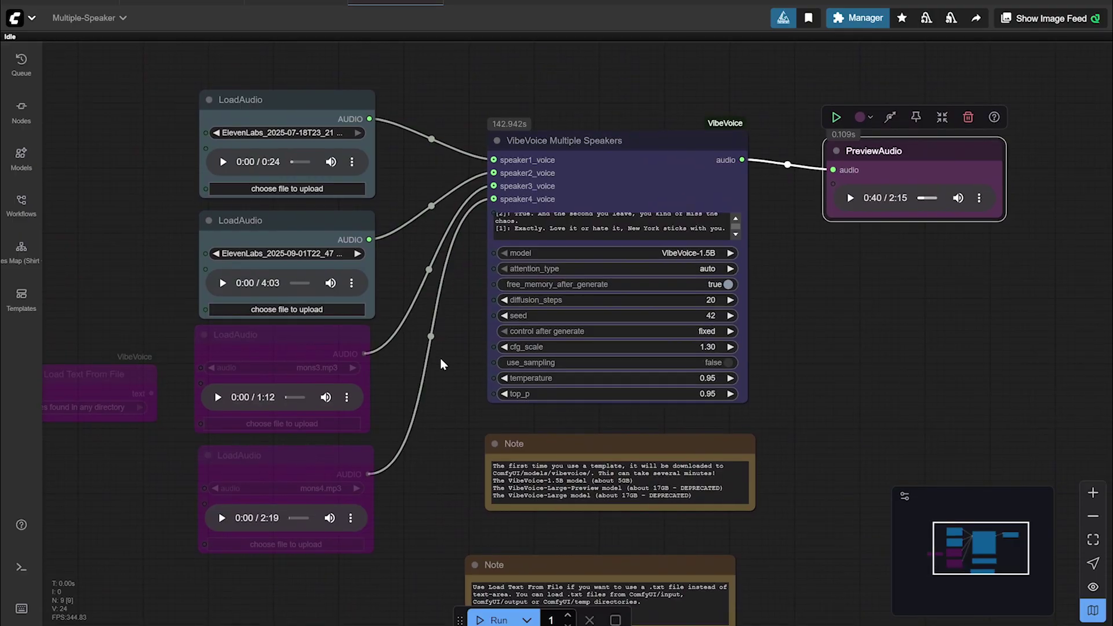
{"action": "left_click_drag", "start_coordinate": [778, 343], "coordinate": [756, 291]}
{"action": "scroll", "coordinate": [746, 276], "scroll_direction": "down", "scroll_amount": 1}
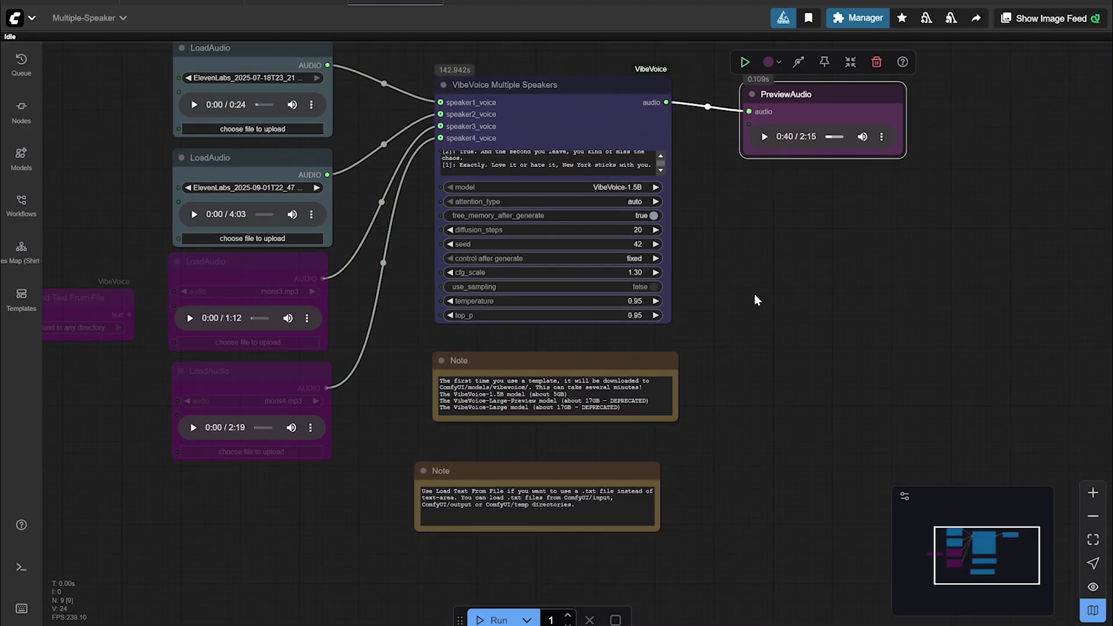
{"action": "scroll", "coordinate": [754, 294], "scroll_direction": "up", "scroll_amount": 2}
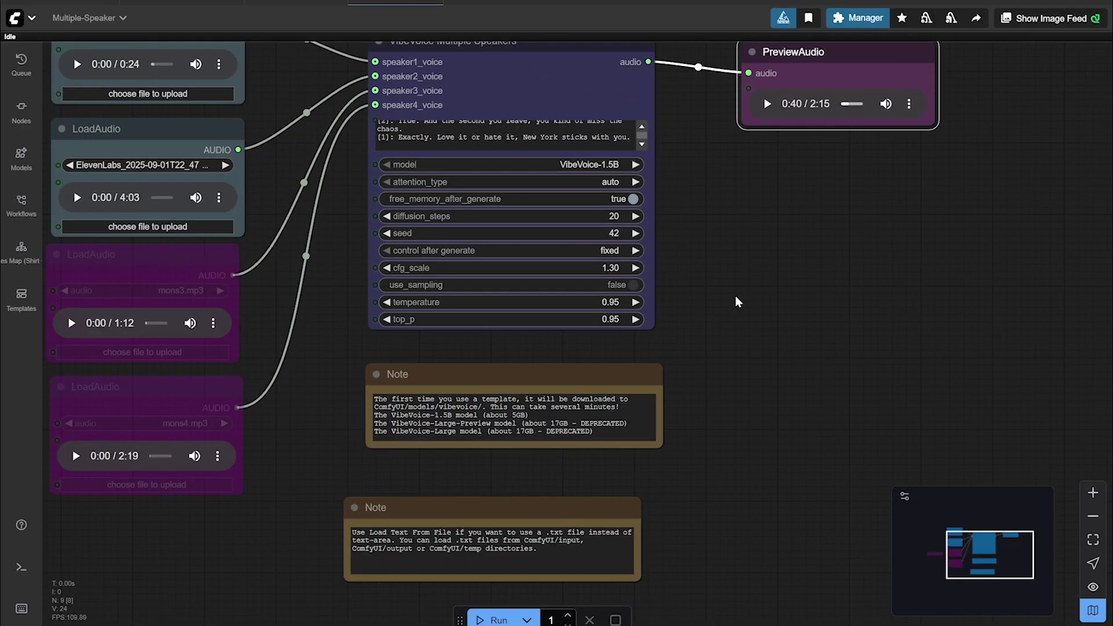
{"action": "left_click_drag", "start_coordinate": [735, 300], "coordinate": [756, 378]}
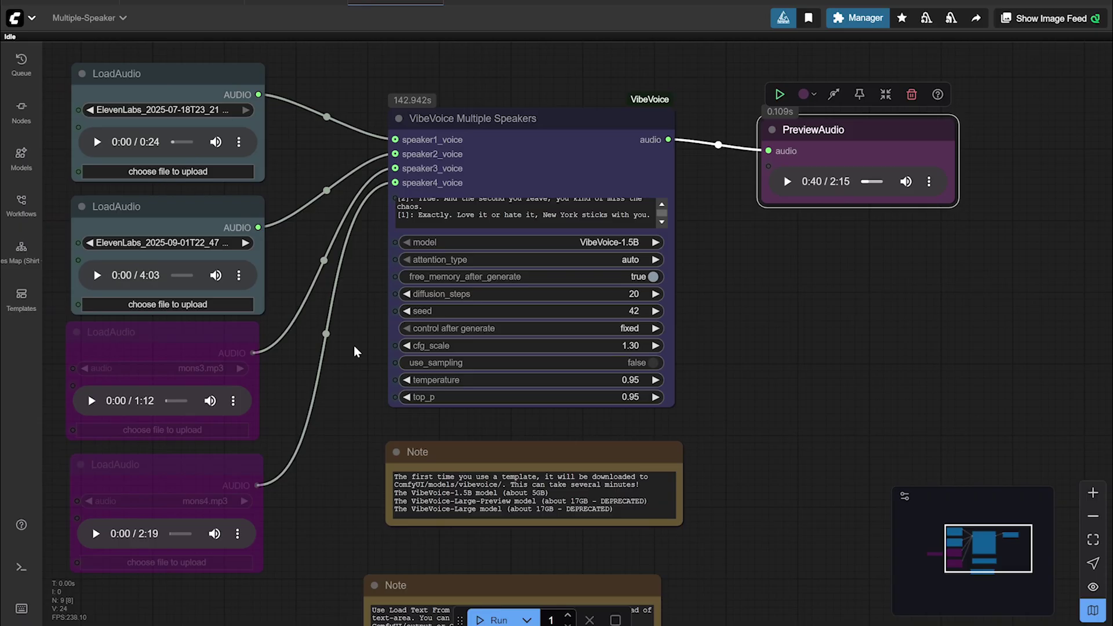
{"action": "left_click_drag", "start_coordinate": [355, 352], "coordinate": [378, 364]}
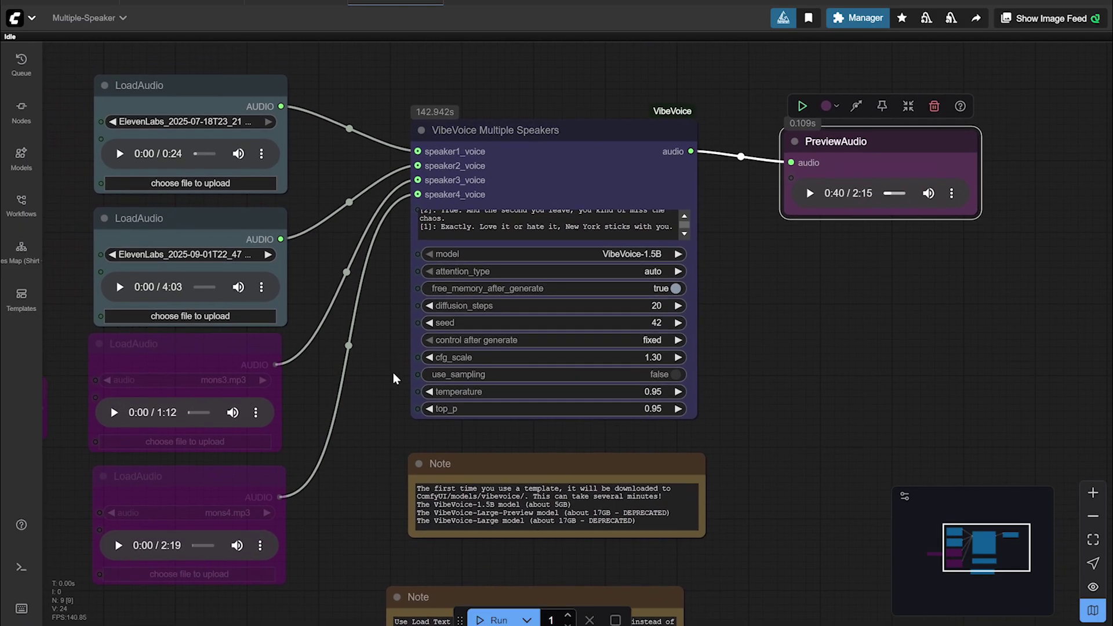